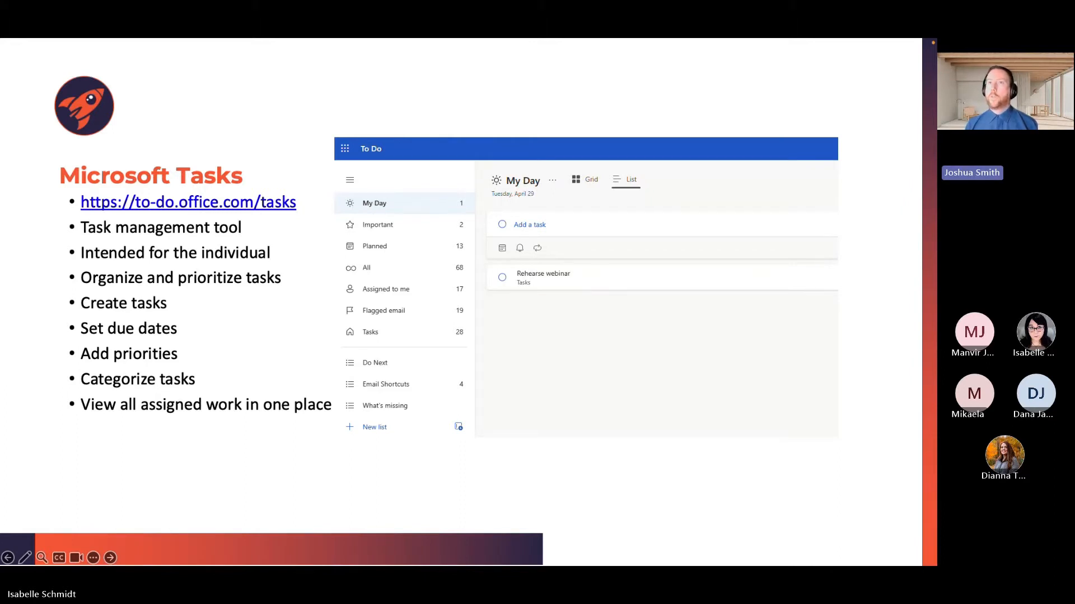
pyautogui.click(529, 188)
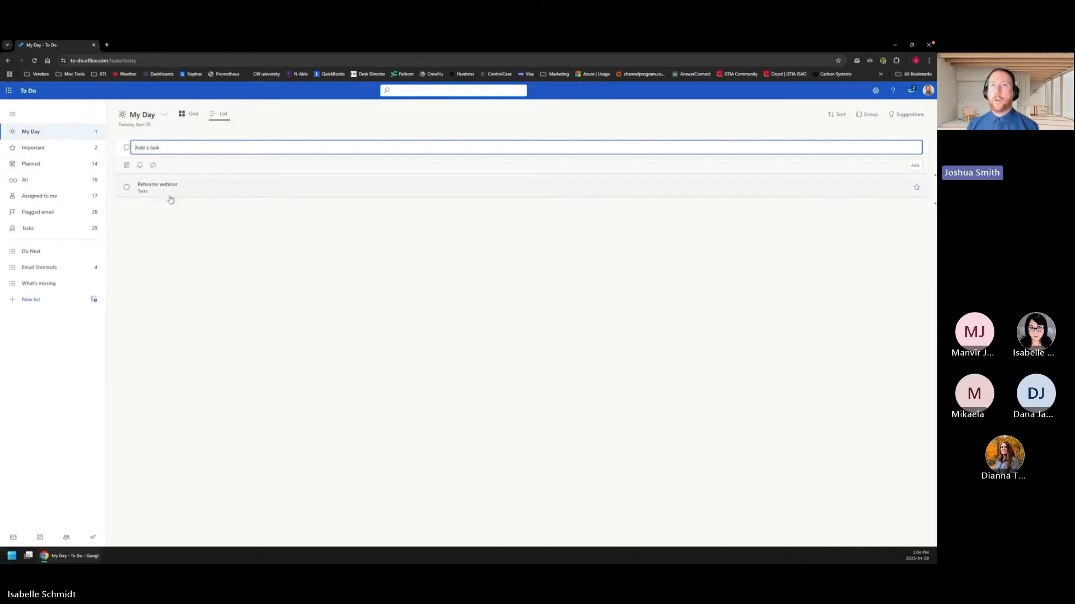
# - View the My Day tasks in the grid layout and return to the list layout
pyautogui.click(189, 117)
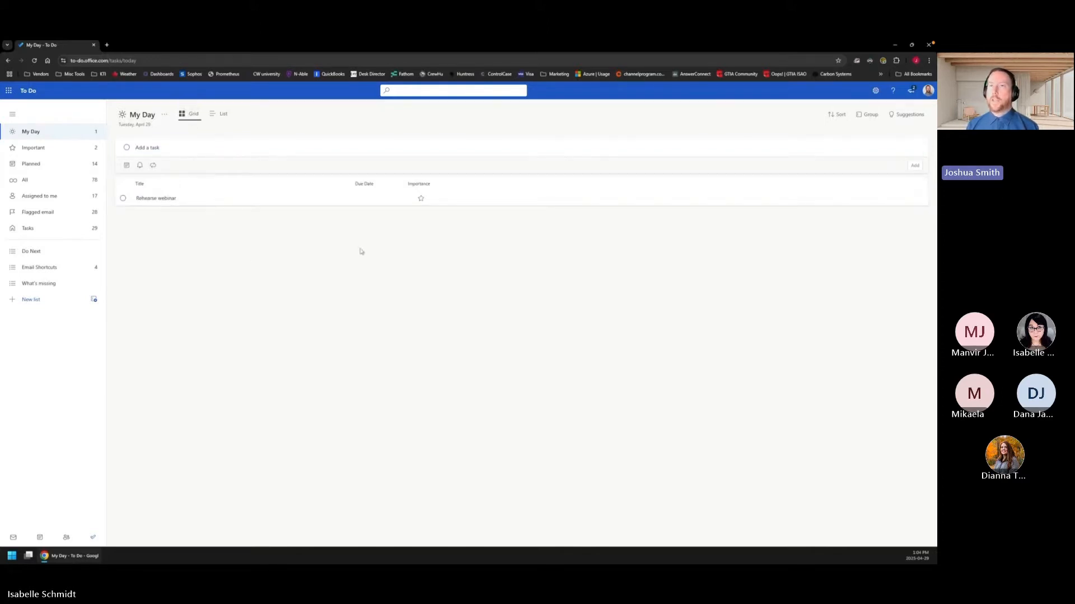
pyautogui.click(219, 115)
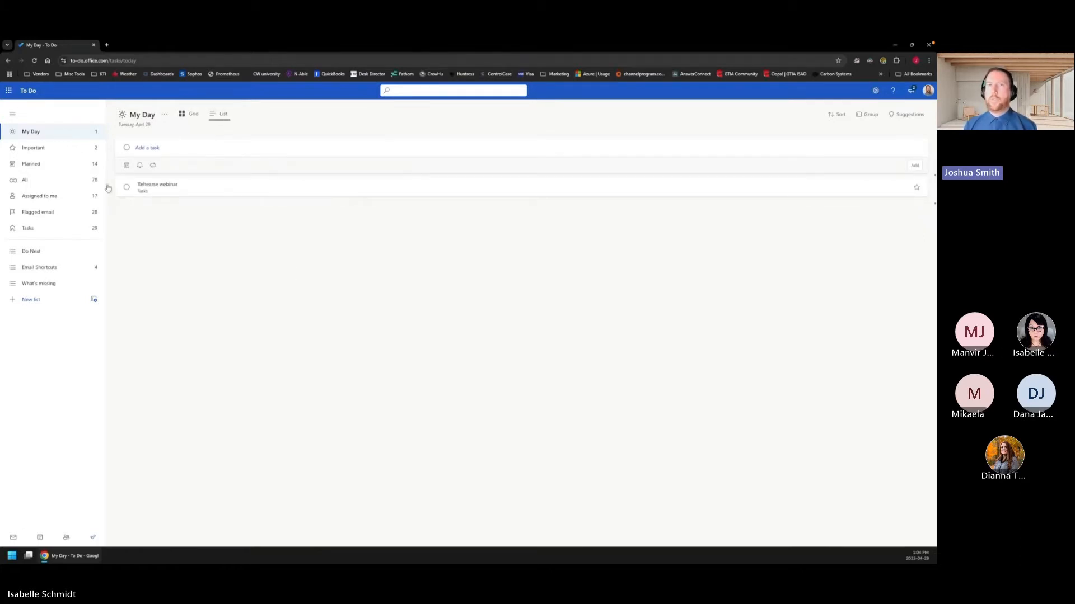
# - Review the Important, Planned and Assigned to me lists, expanding and collapsing the Earlier group of planned tasks
pyautogui.click(38, 148)
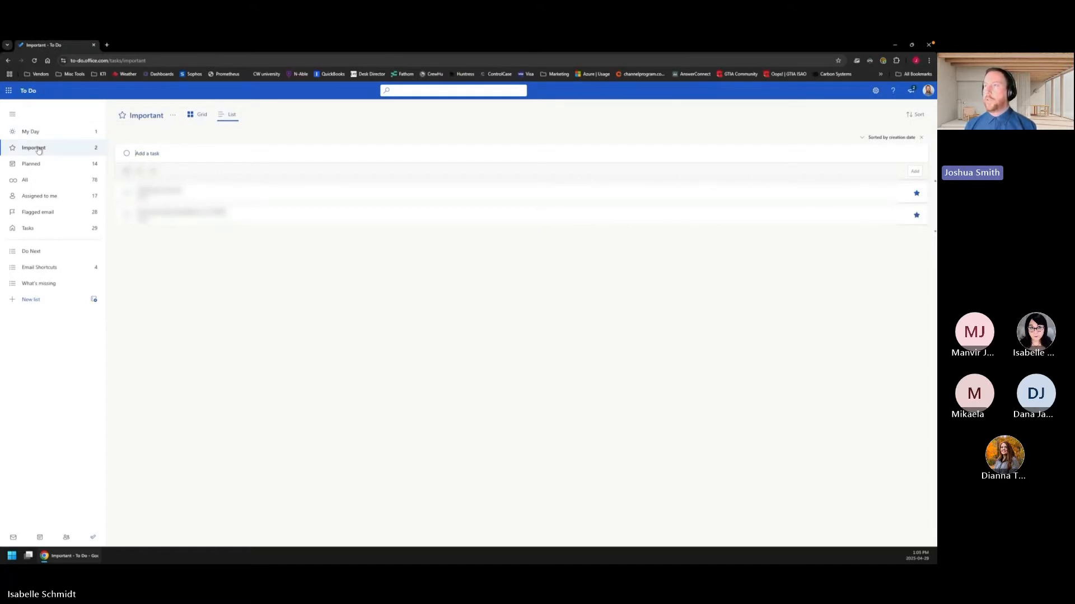
pyautogui.click(32, 164)
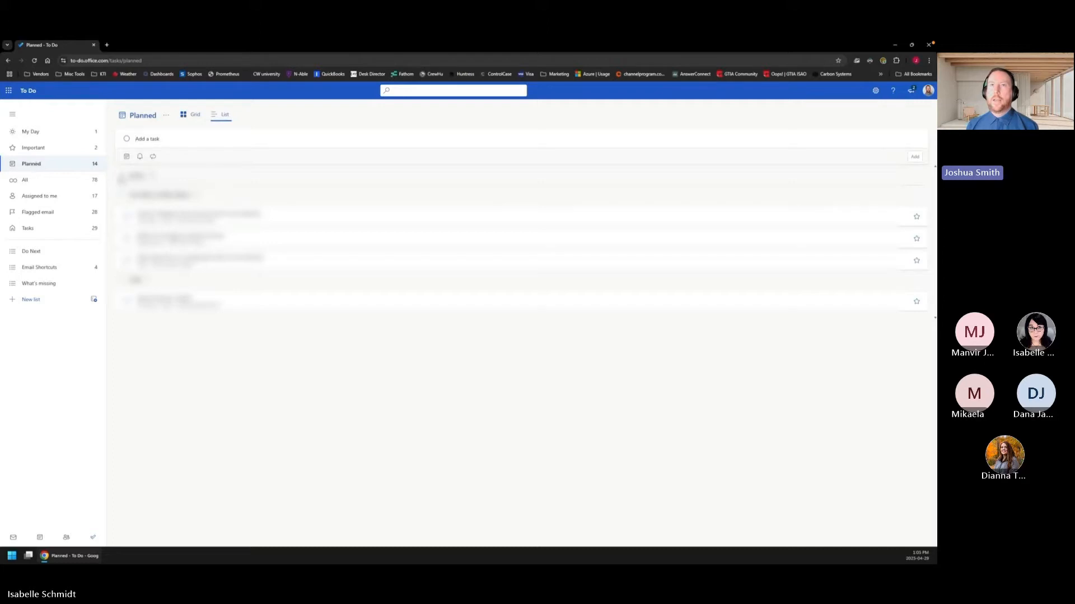
pyautogui.click(121, 178)
pyautogui.click(121, 160)
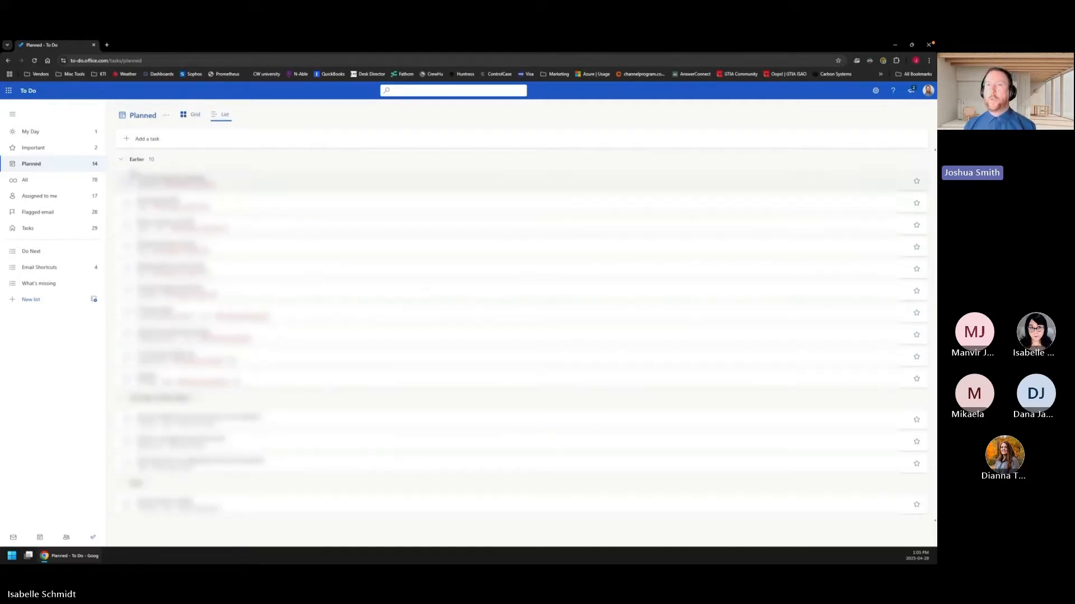
pyautogui.click(121, 160)
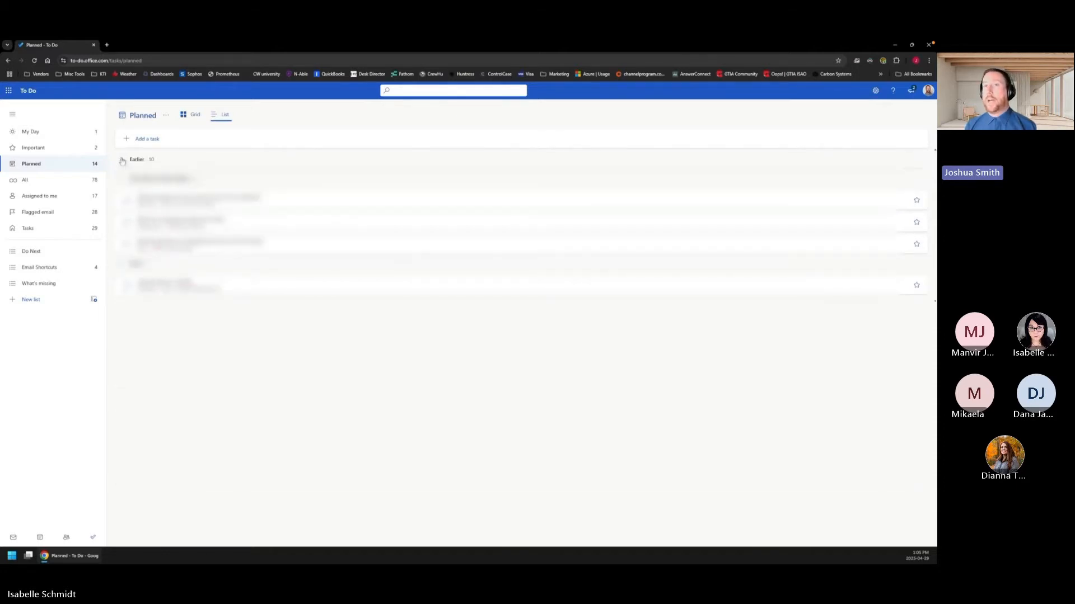
pyautogui.click(41, 200)
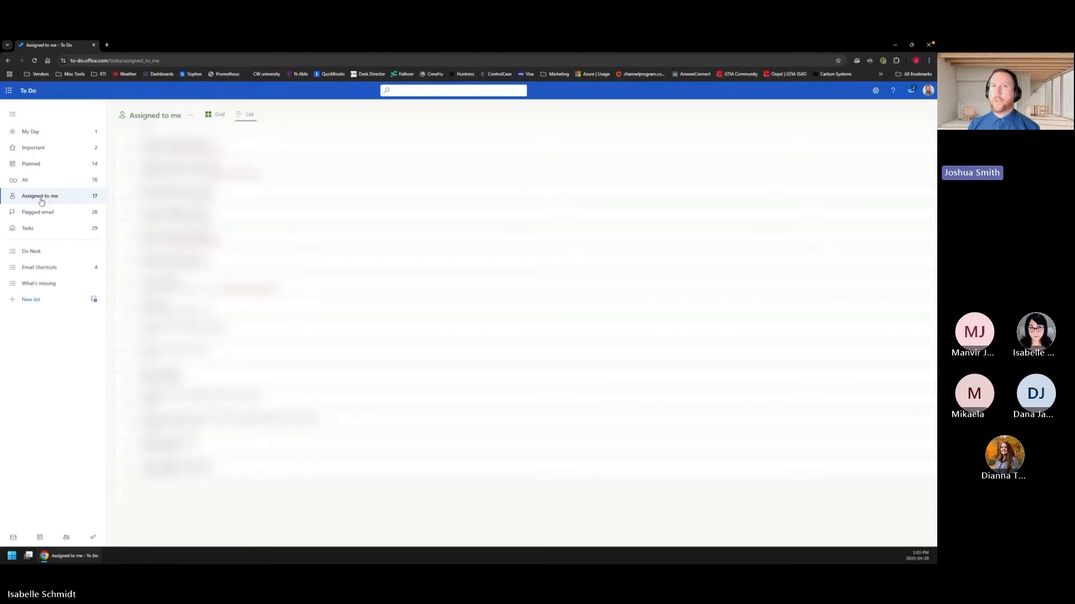
pyautogui.moveTo(572, 105)
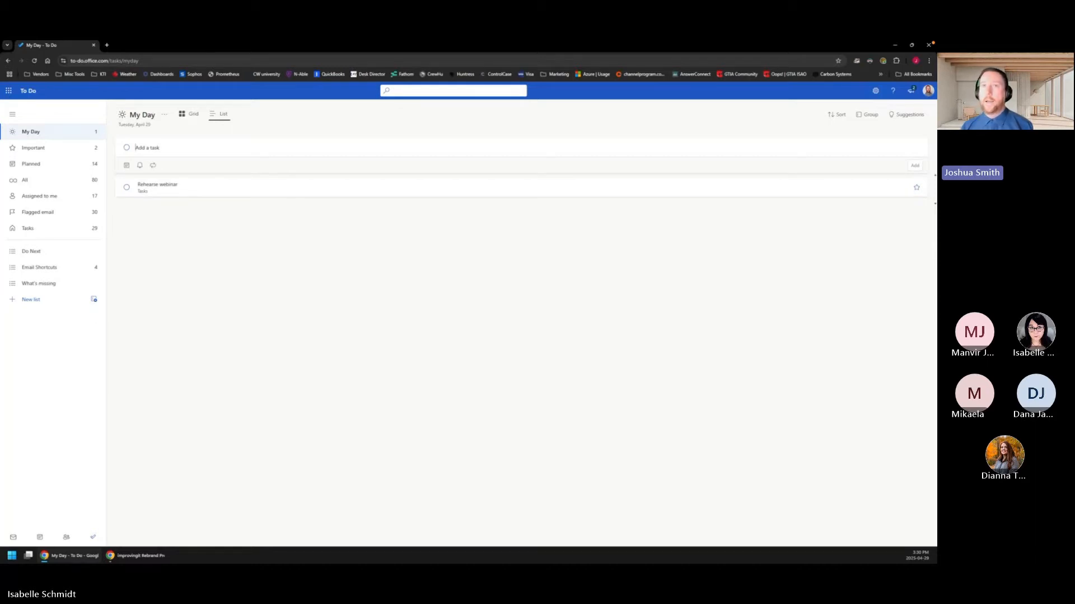
# - Add a task named "Post webinar online after it is completed" to My Day
pyautogui.write('Post webiner on')
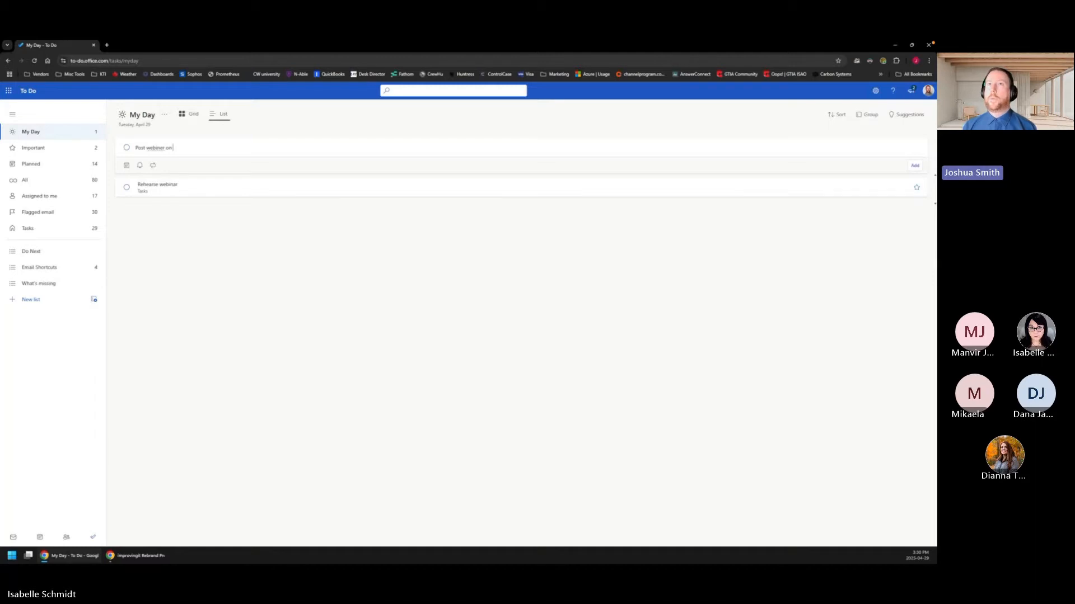
pyautogui.hotkey('ctrl', 'a')
pyautogui.write('Post webina')
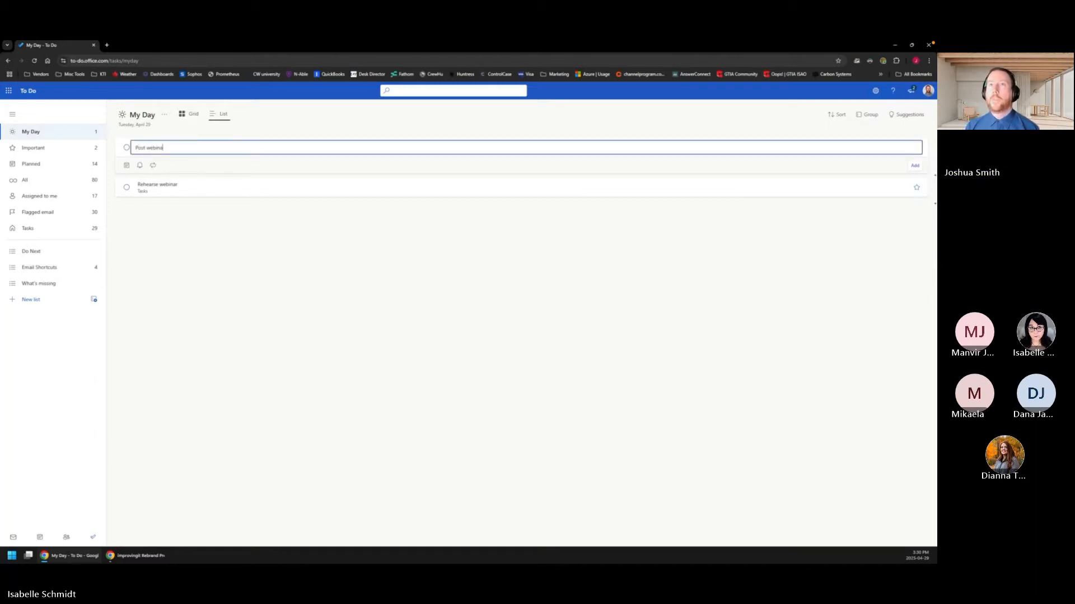
pyautogui.write('r online after ')
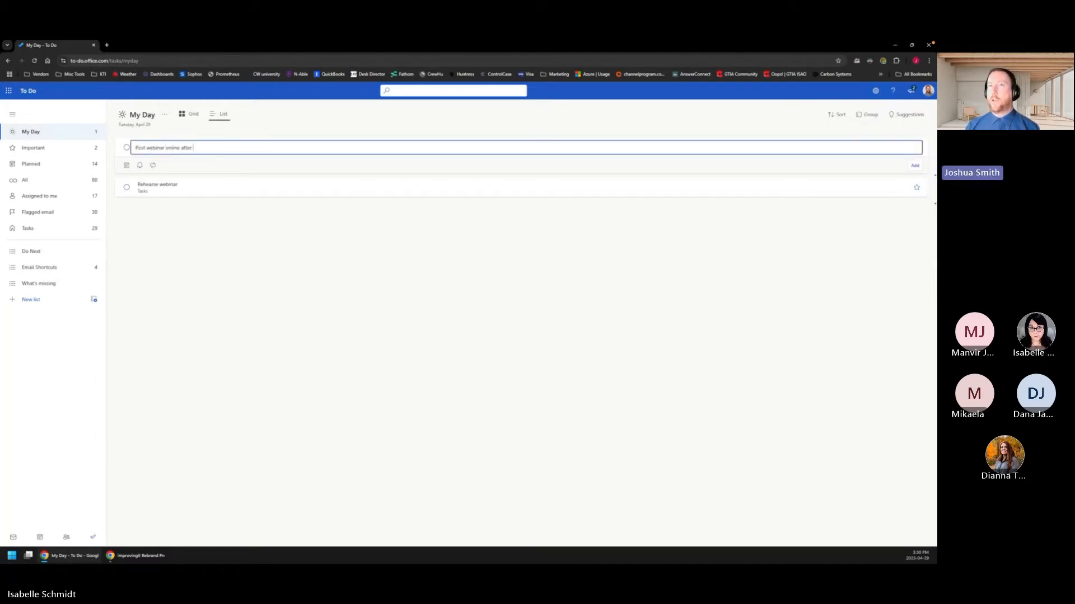
pyautogui.write("it's processed")
pyautogui.press('Return')
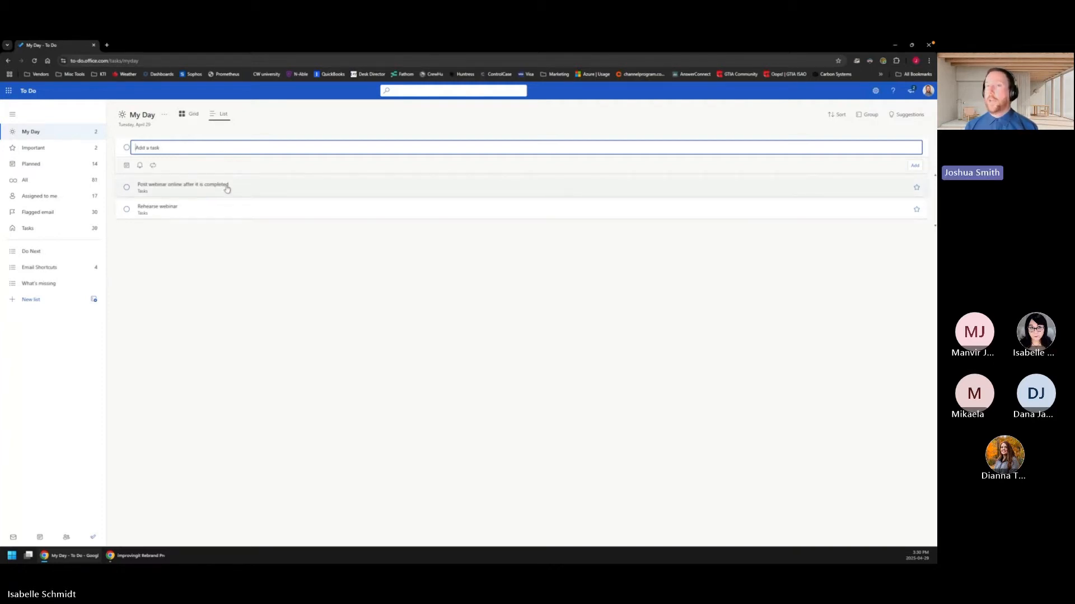
# - Open the details of the webinar posting task and add the step "Wait until webinar is rendered"
pyautogui.click(141, 189)
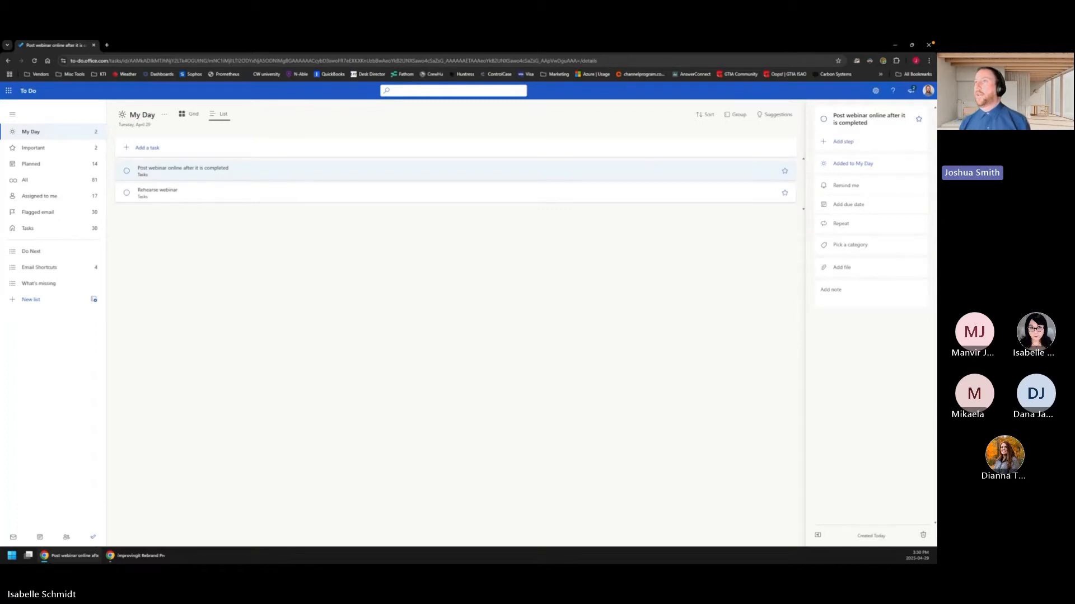
pyautogui.click(843, 142)
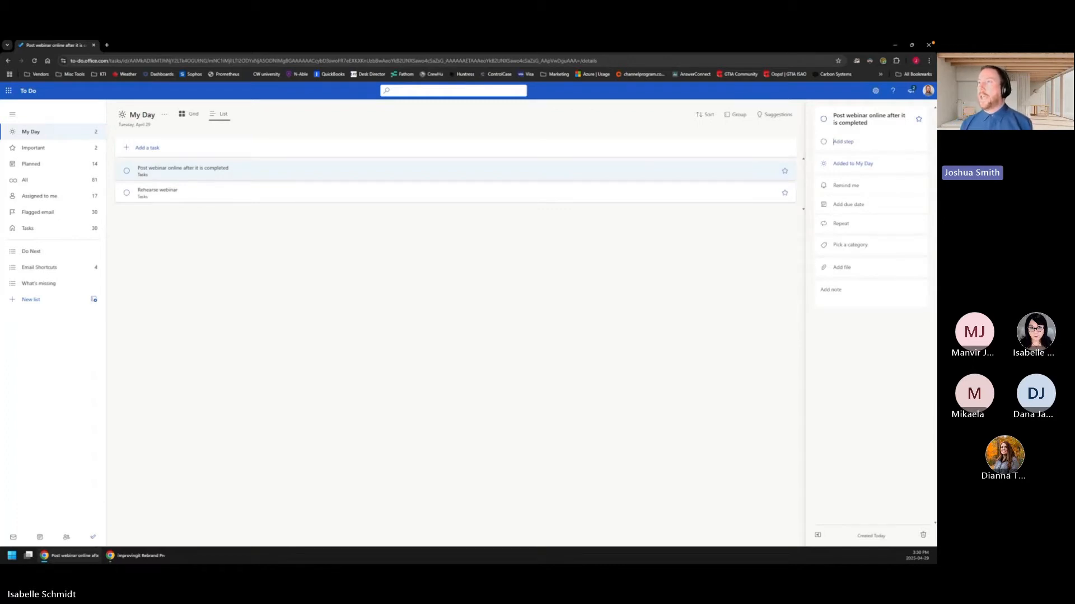
pyautogui.write('Wa')
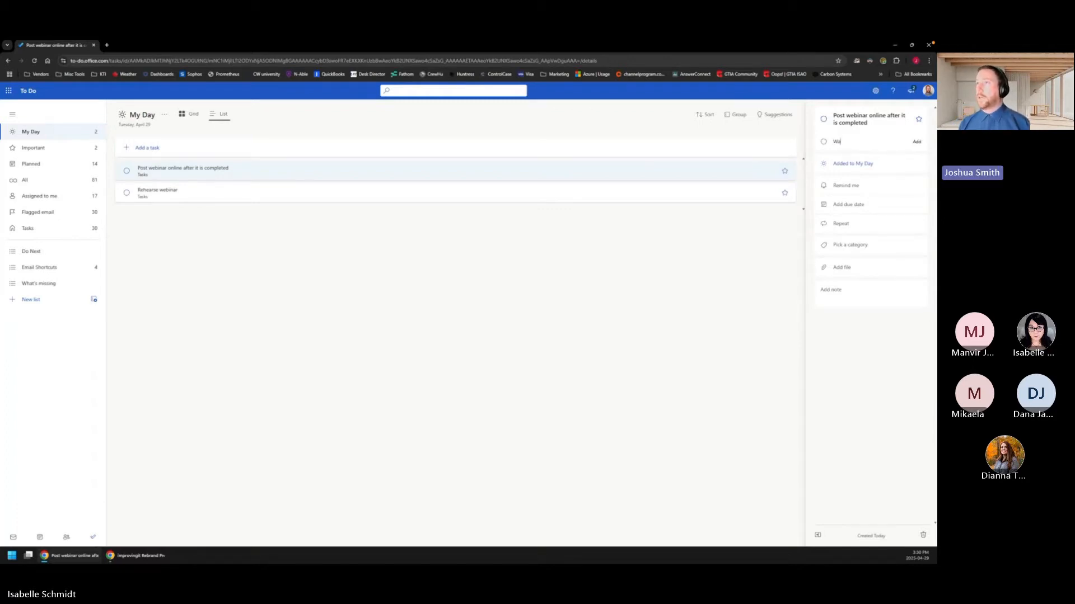
pyautogui.write('it until webinar is ren')
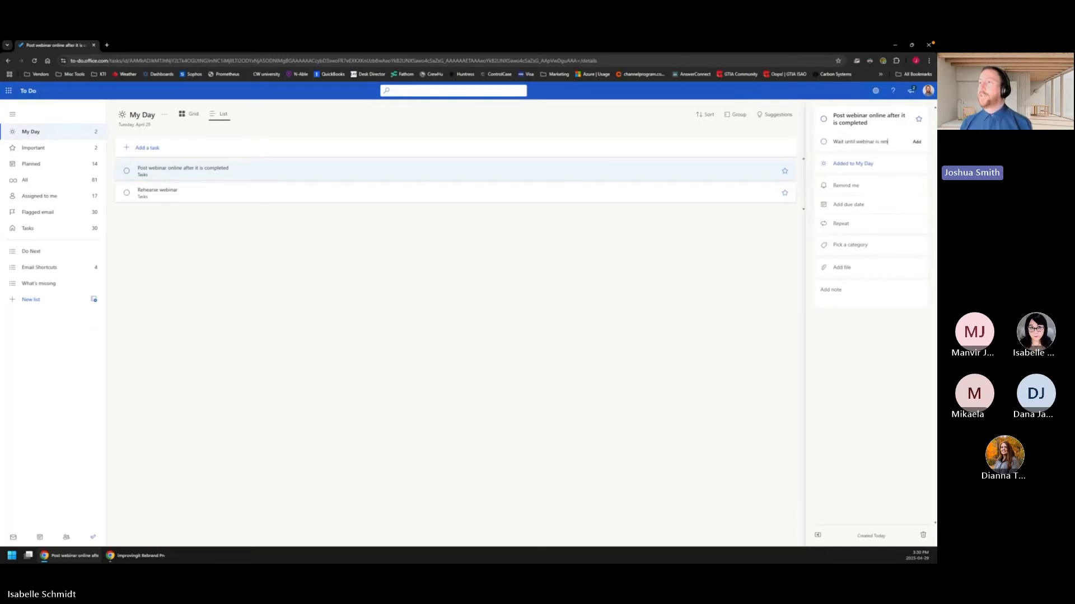
pyautogui.write('dered')
pyautogui.press('Return')
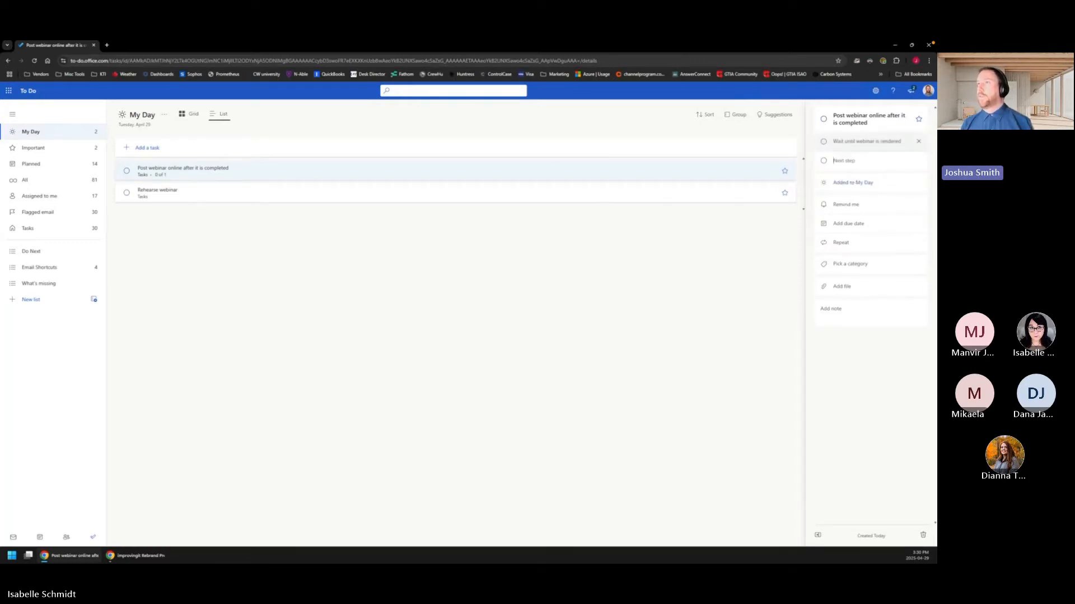
# - Add the further steps "Post online to Youtube" and "Send out follow up links" to the webinar posting task
pyautogui.write('Post')
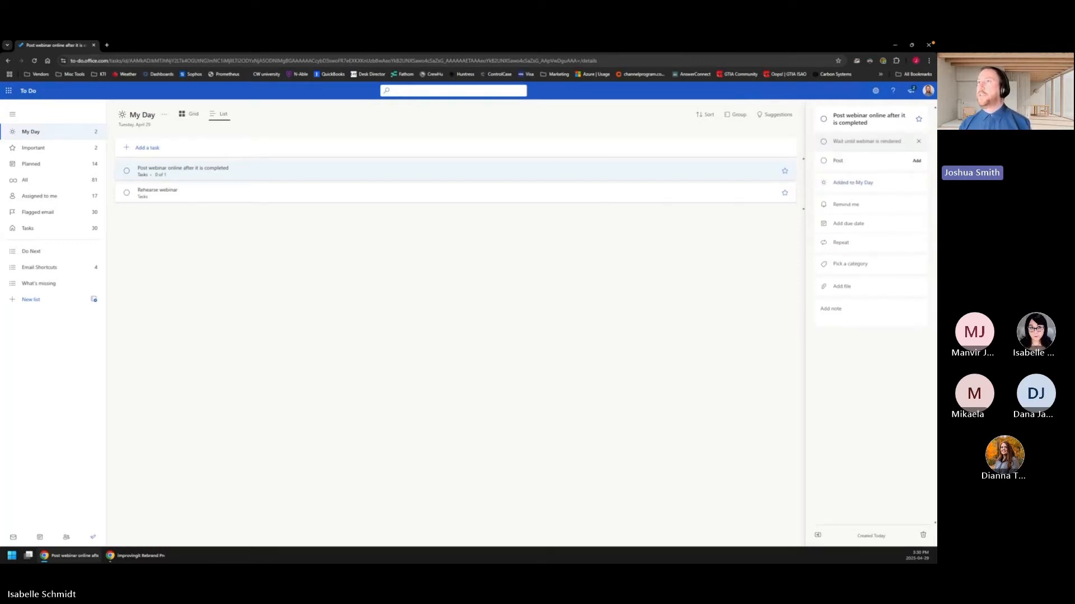
pyautogui.write(' online to')
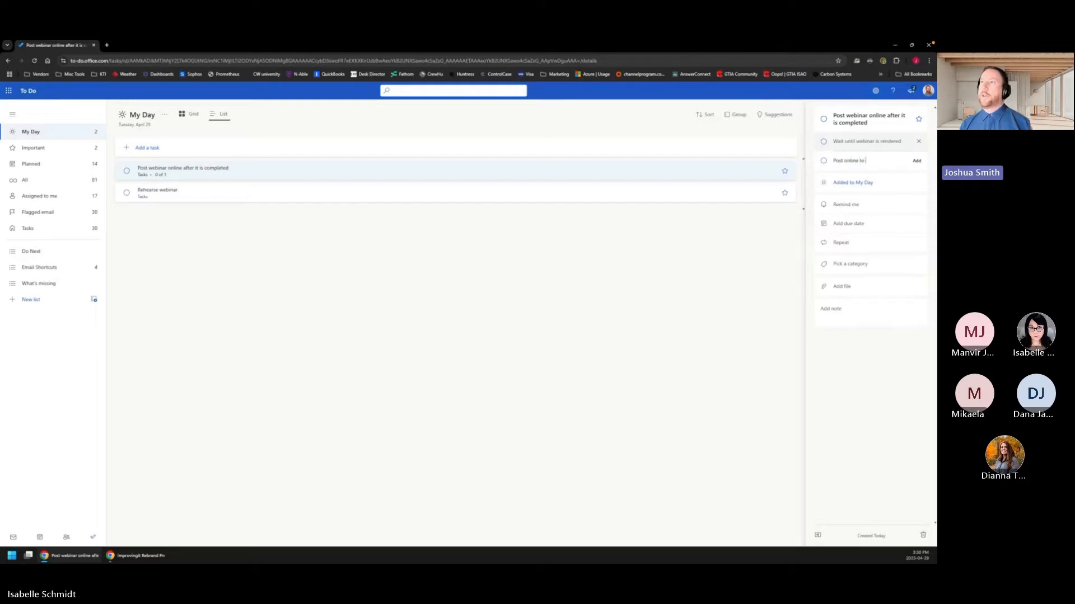
pyautogui.write(' Youtube')
pyautogui.press('Return')
pyautogui.write('Send')
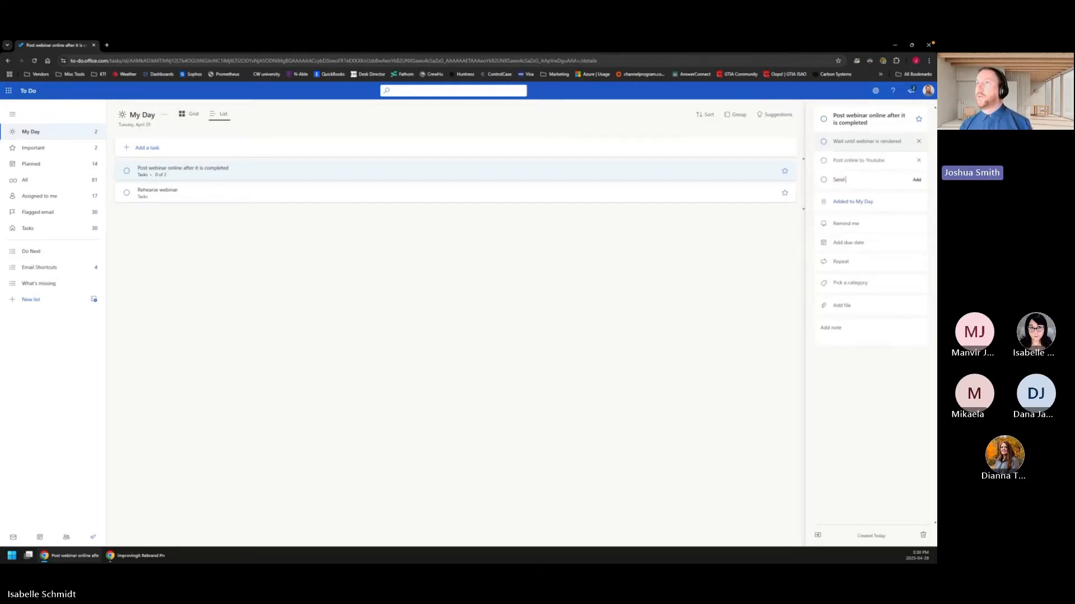
pyautogui.write(' dut follow up li')
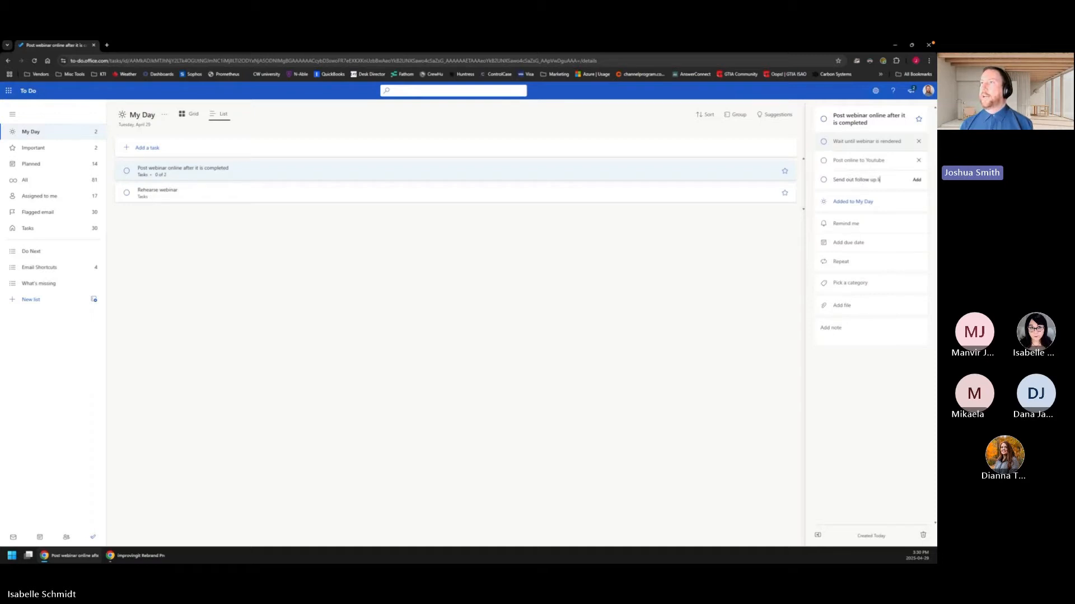
pyautogui.write('nks')
pyautogui.press('Return')
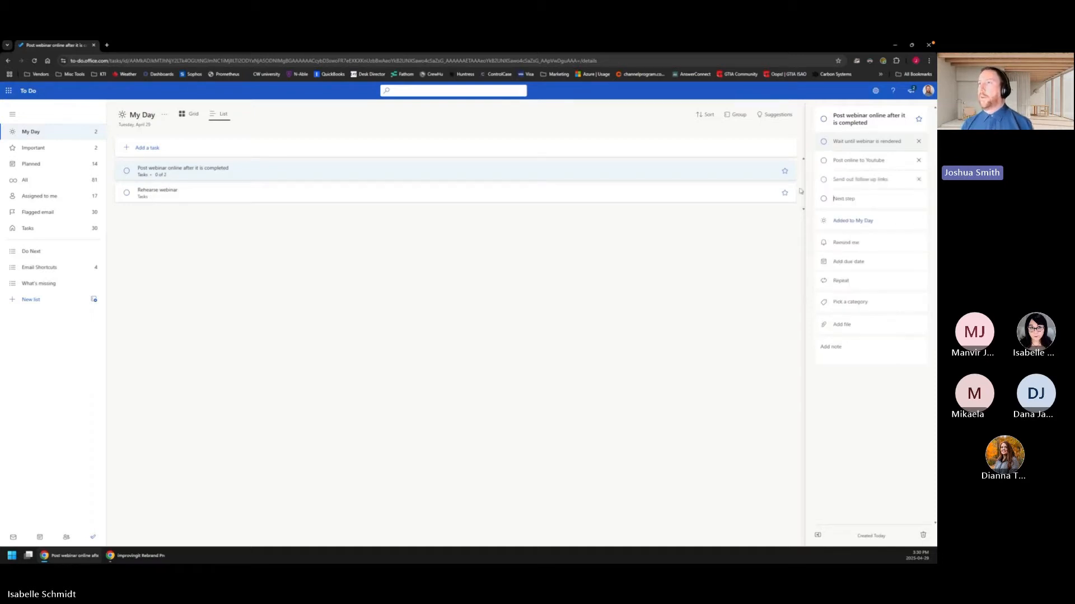
# - Set the task's reminder to next week, Monday at 9 AM, and block the site's browser notifications
pyautogui.click(874, 245)
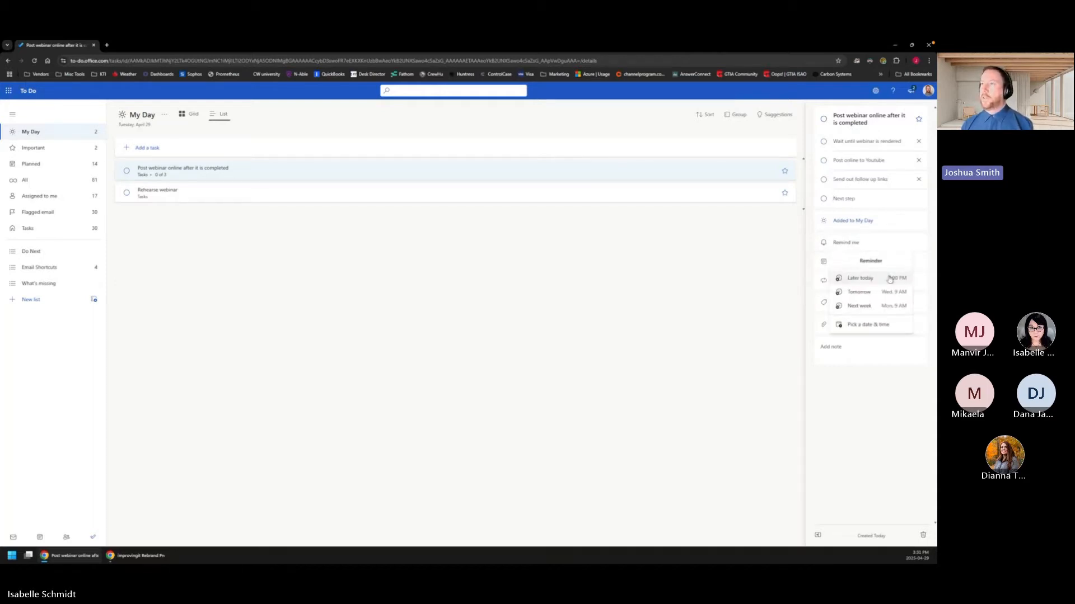
pyautogui.click(890, 307)
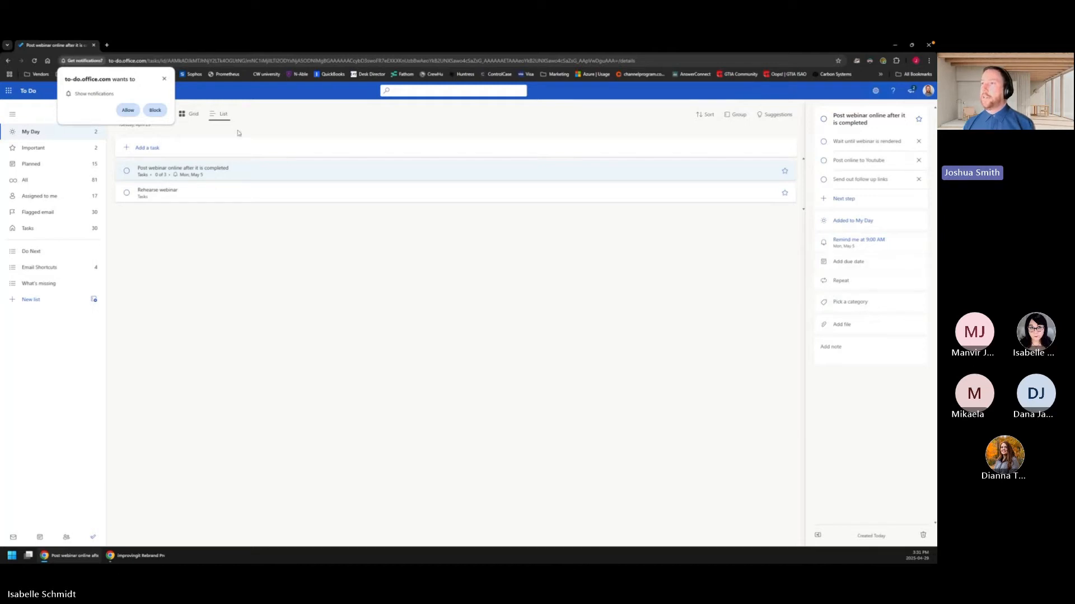
pyautogui.click(155, 110)
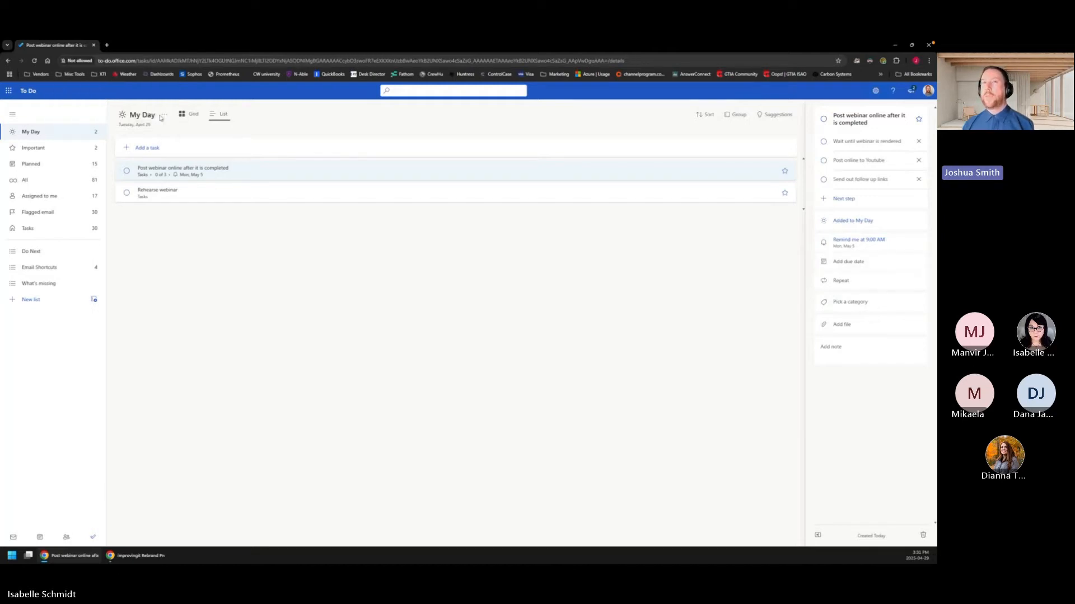
# - Set the due date of the webinar posting task to Friday, May 2, 2025
pyautogui.click(870, 263)
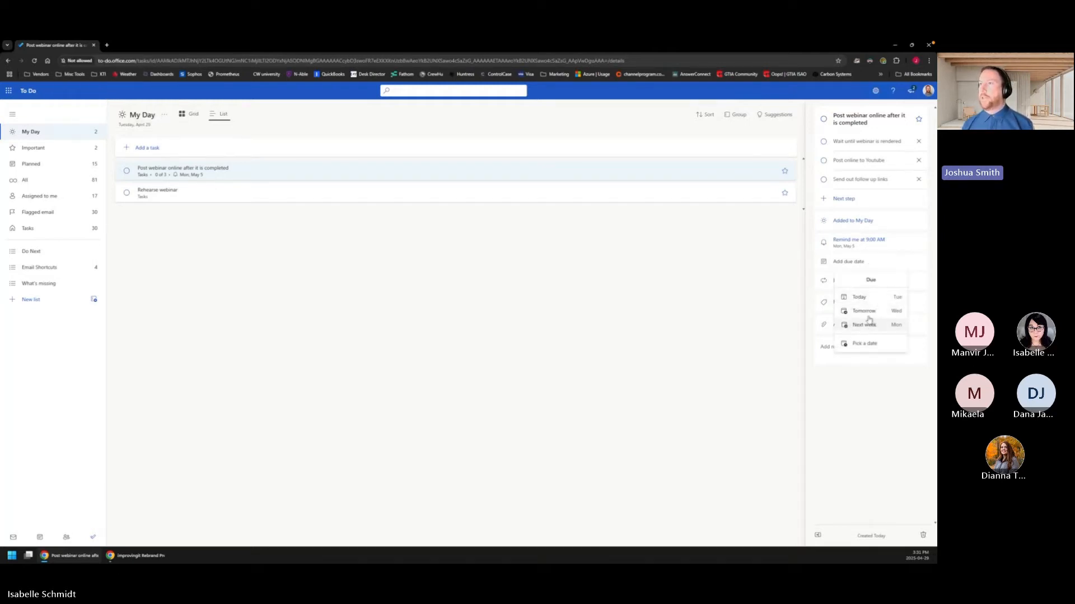
pyautogui.click(864, 344)
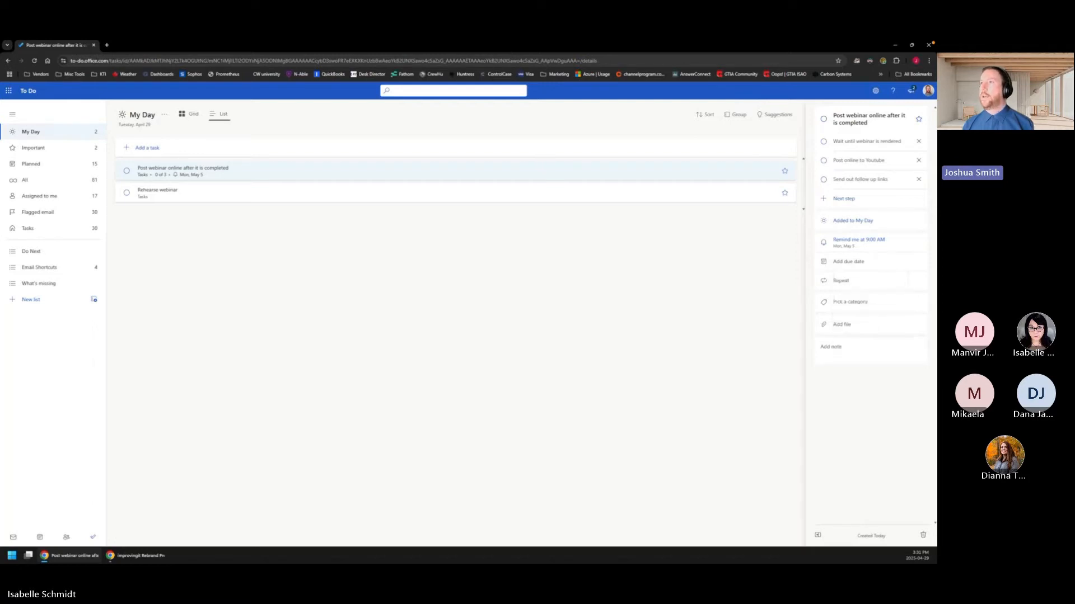
pyautogui.click(889, 348)
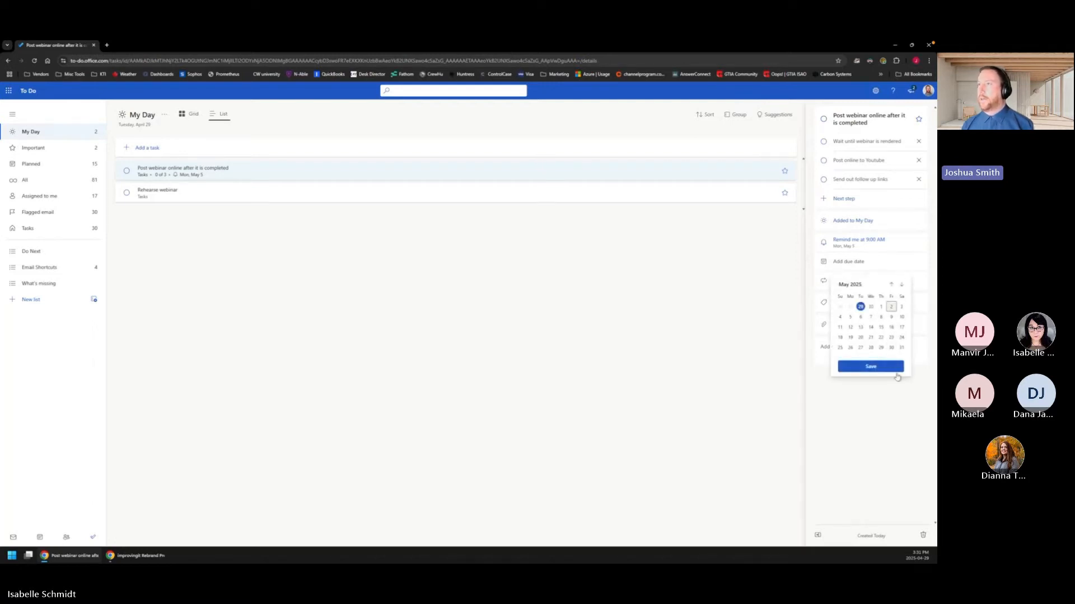
pyautogui.click(876, 367)
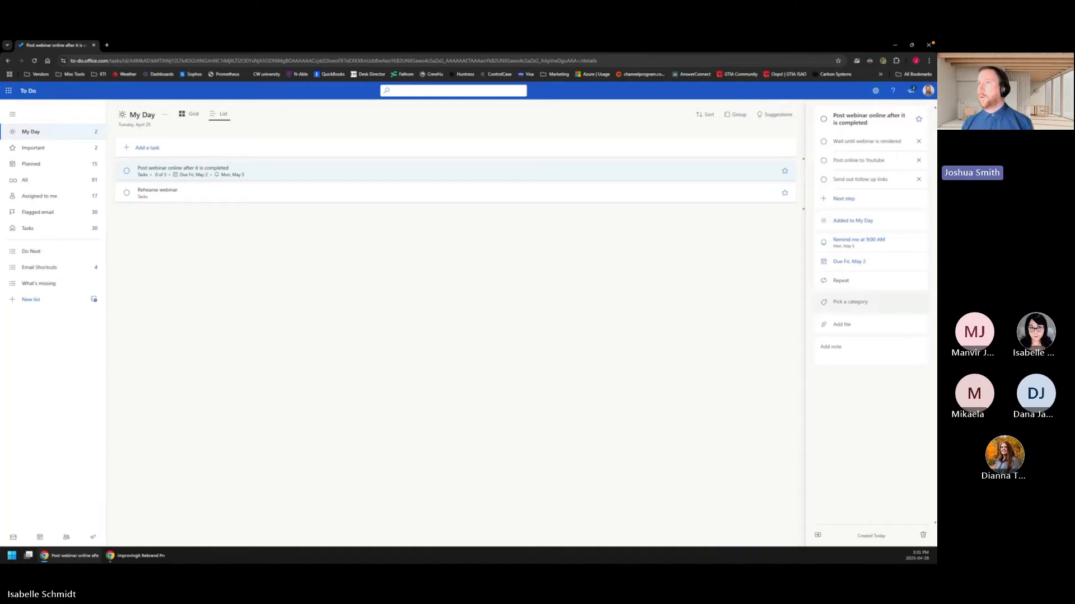
# - Look through the categories available for the webinar posting task without assigning one
pyautogui.click(850, 302)
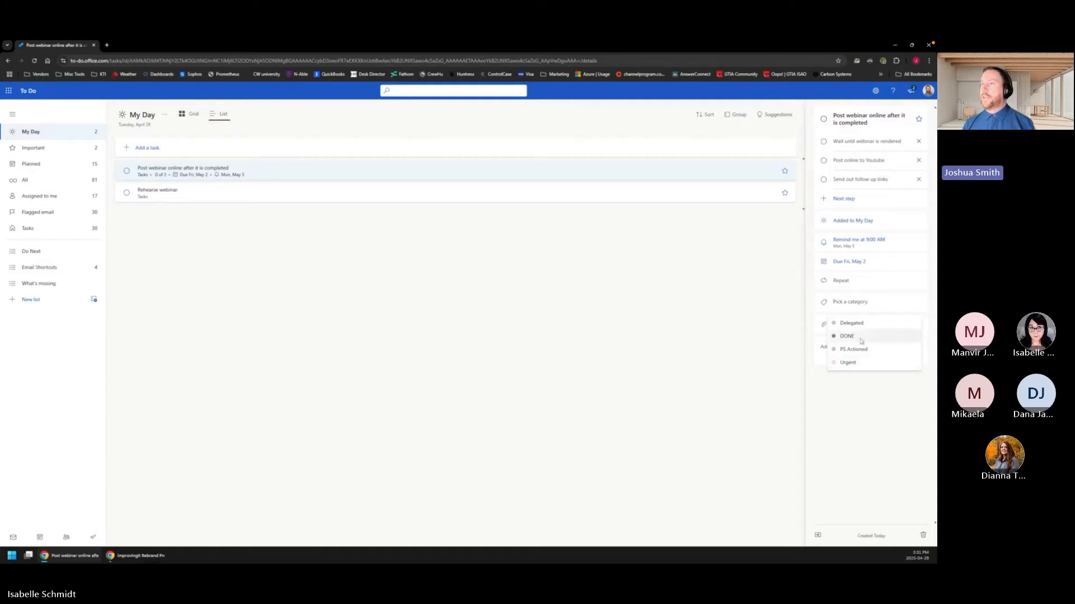
pyautogui.click(860, 403)
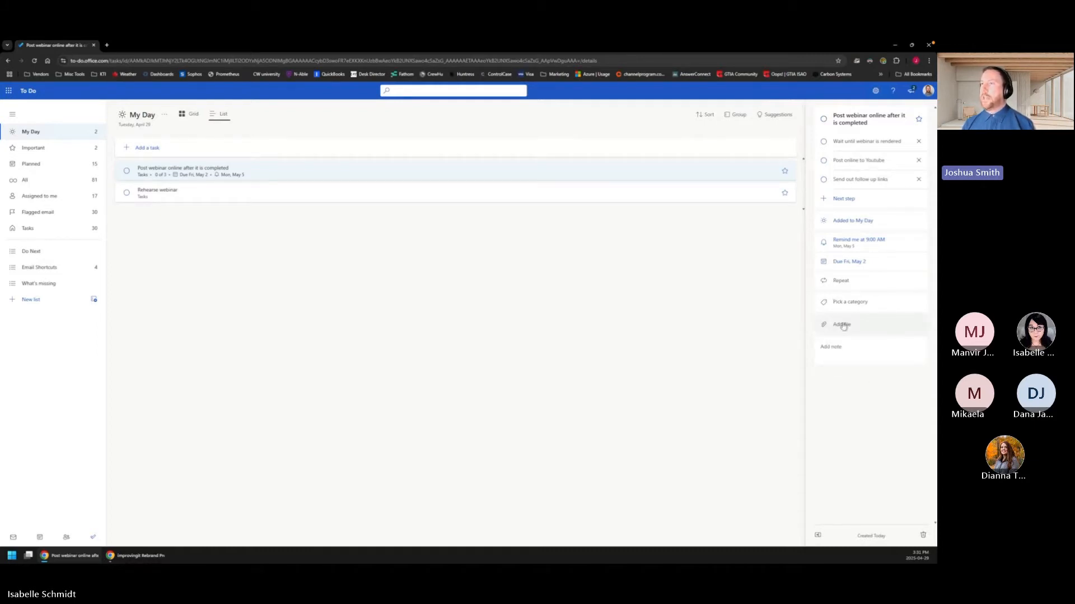
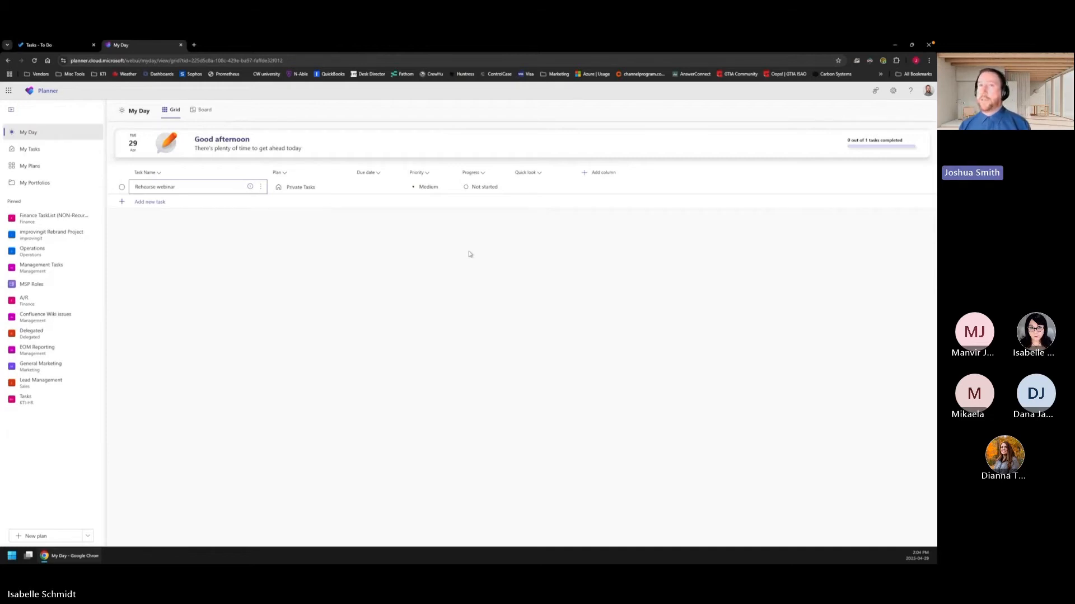
# - In Planner, open My Tasks to view the tasks assigned to the account
pyautogui.moveTo(482, 251)
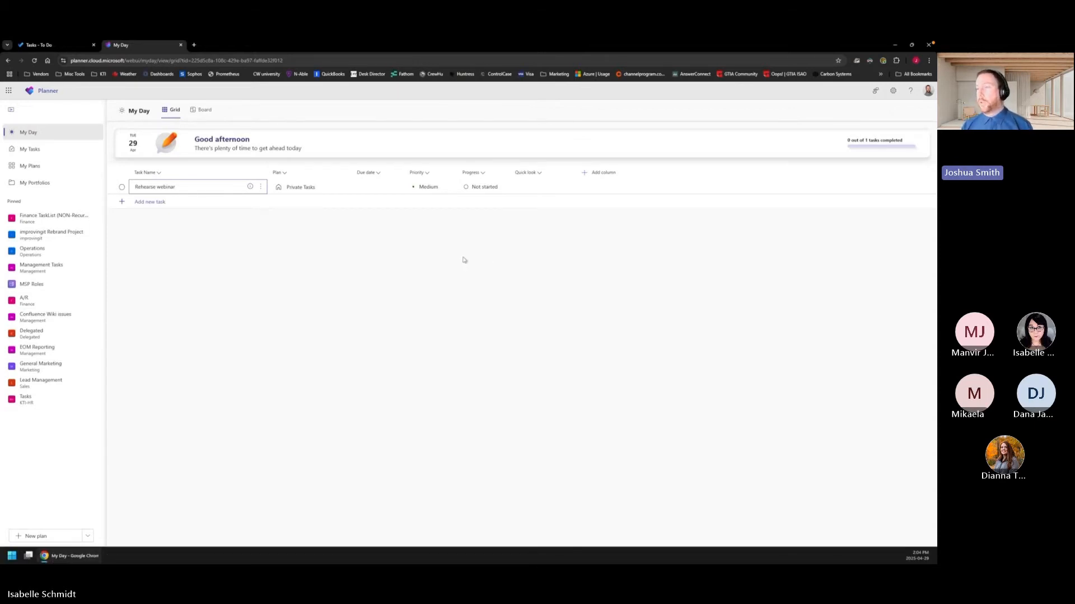
pyautogui.click(59, 155)
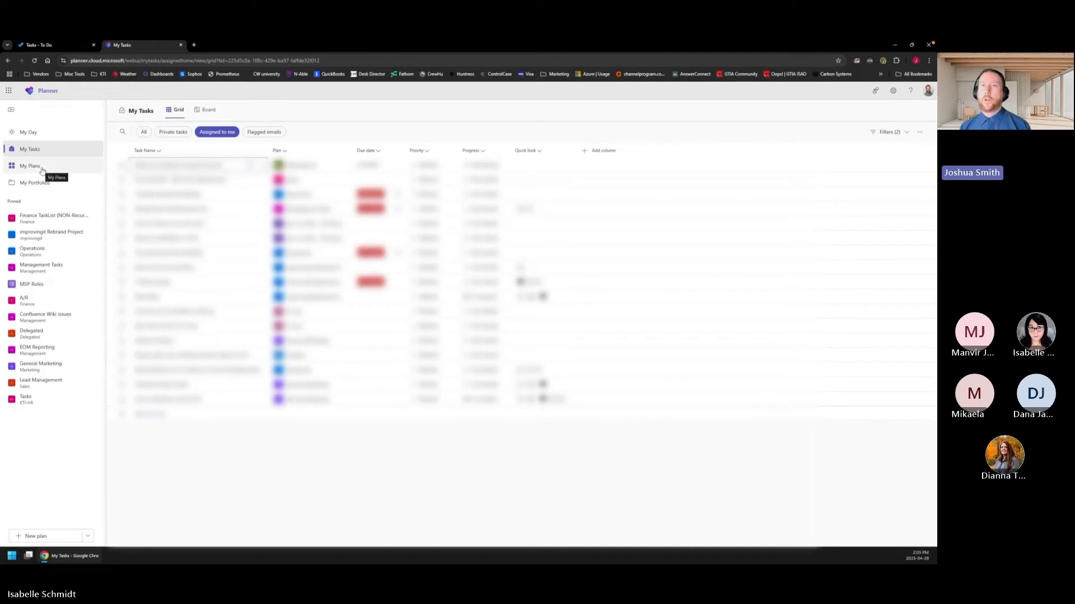
pyautogui.click(42, 240)
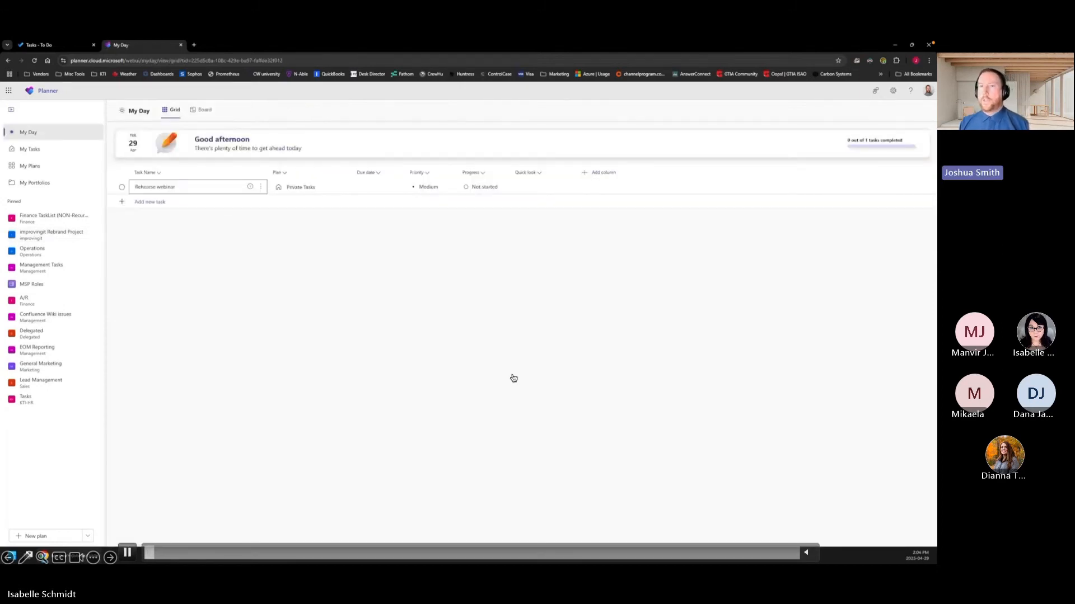
pyautogui.click(513, 378)
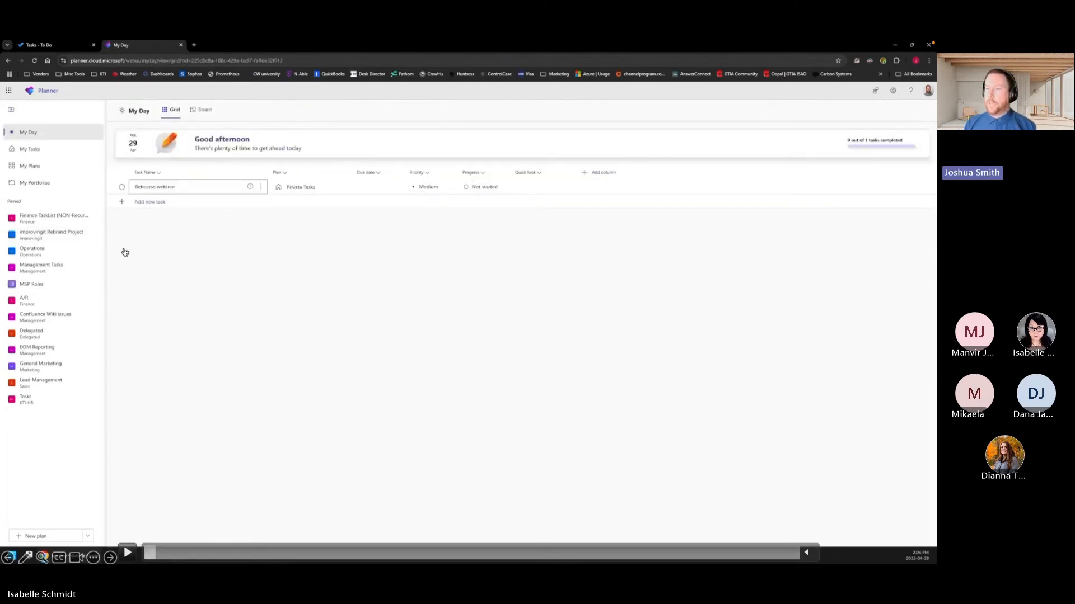
pyautogui.press('Right')
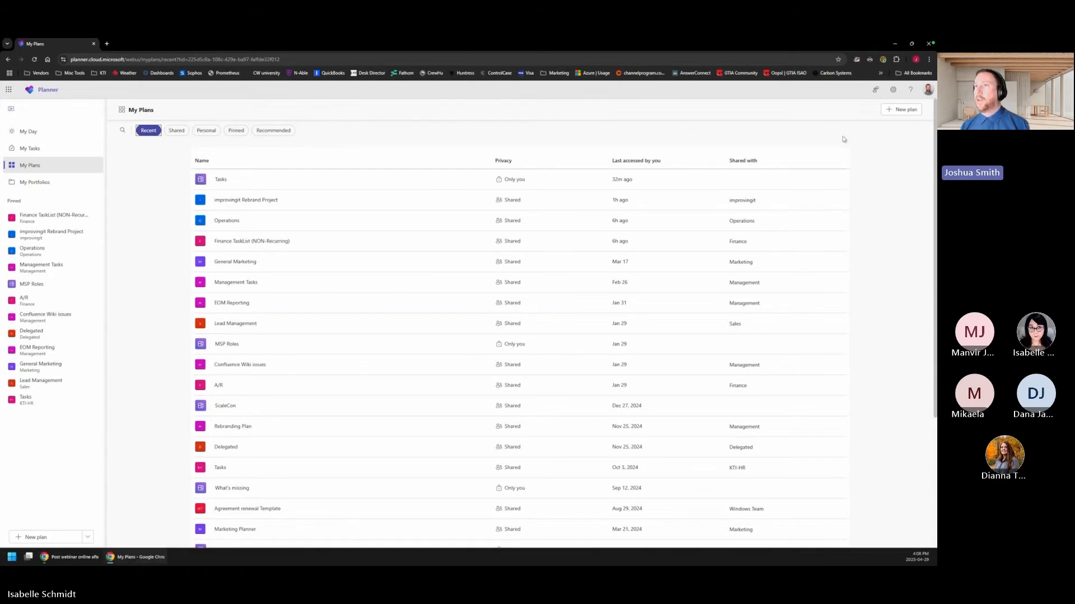
# - Start a new plan from the Simple Plan template, looking through the full list of templates first
pyautogui.click(906, 109)
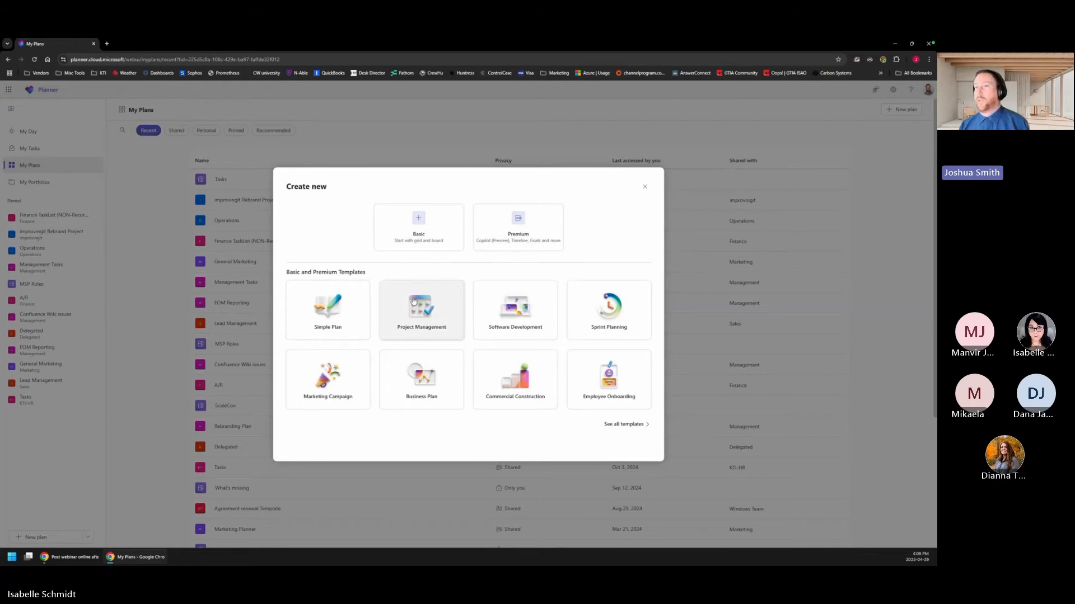
pyautogui.click(622, 424)
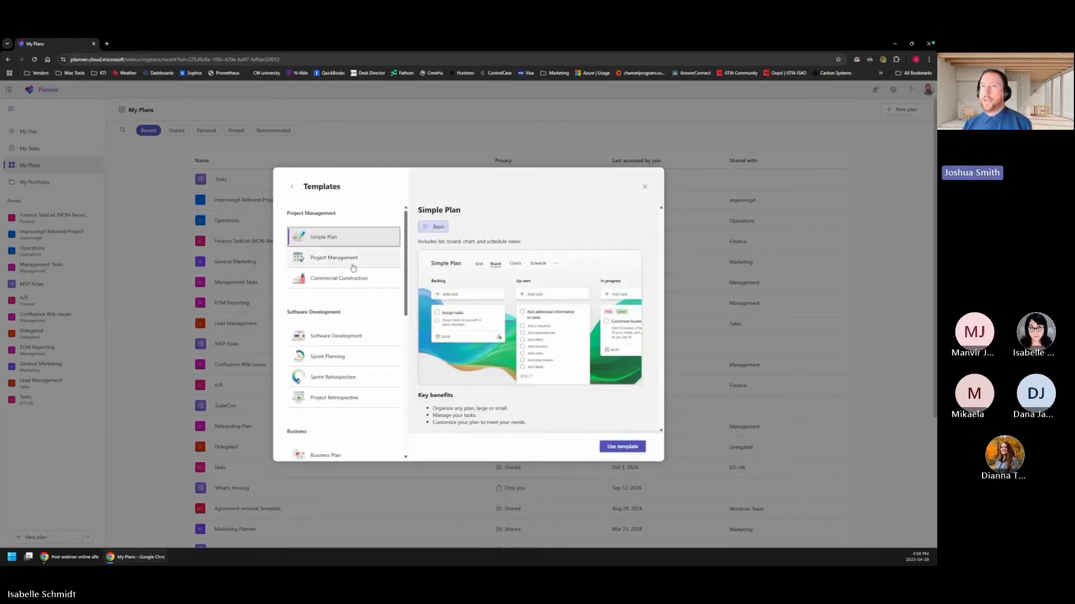
pyautogui.scroll(-5, 353, 269)
pyautogui.scroll(-1, 358, 265)
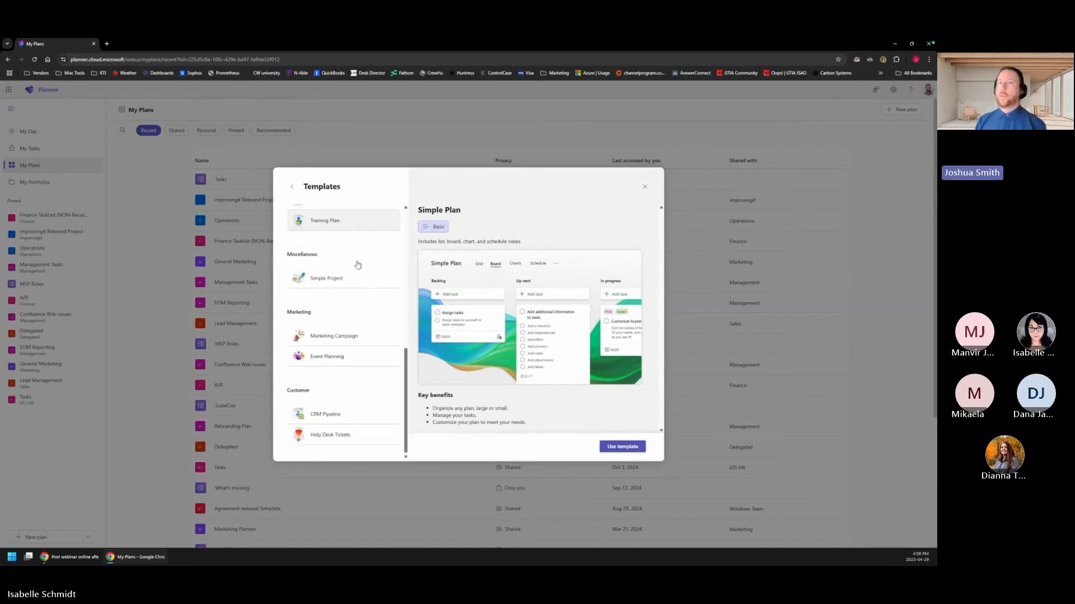
pyautogui.scroll(6, 358, 264)
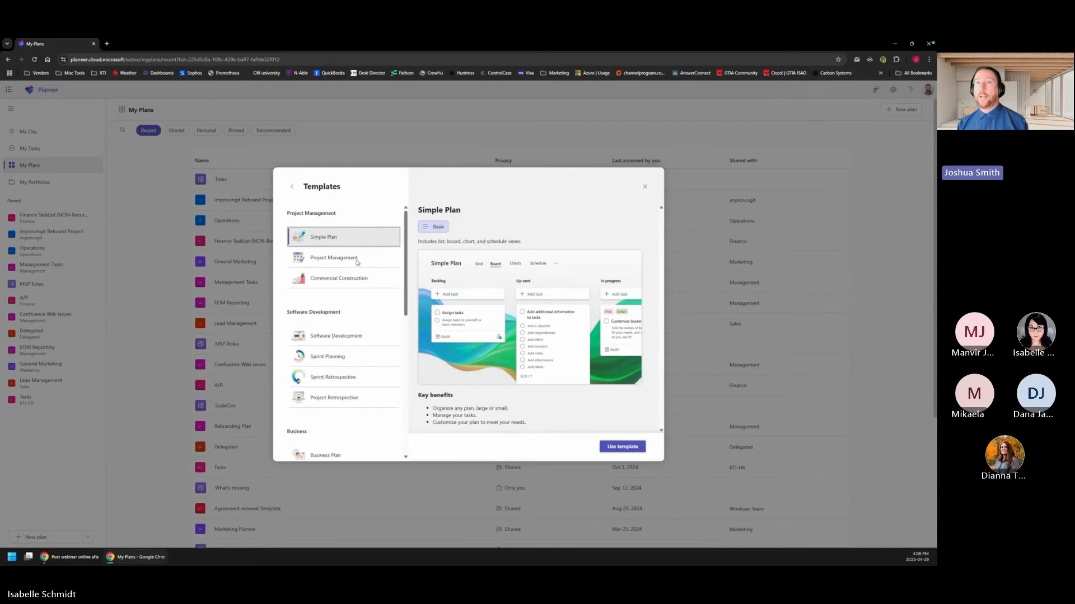
pyautogui.click(331, 243)
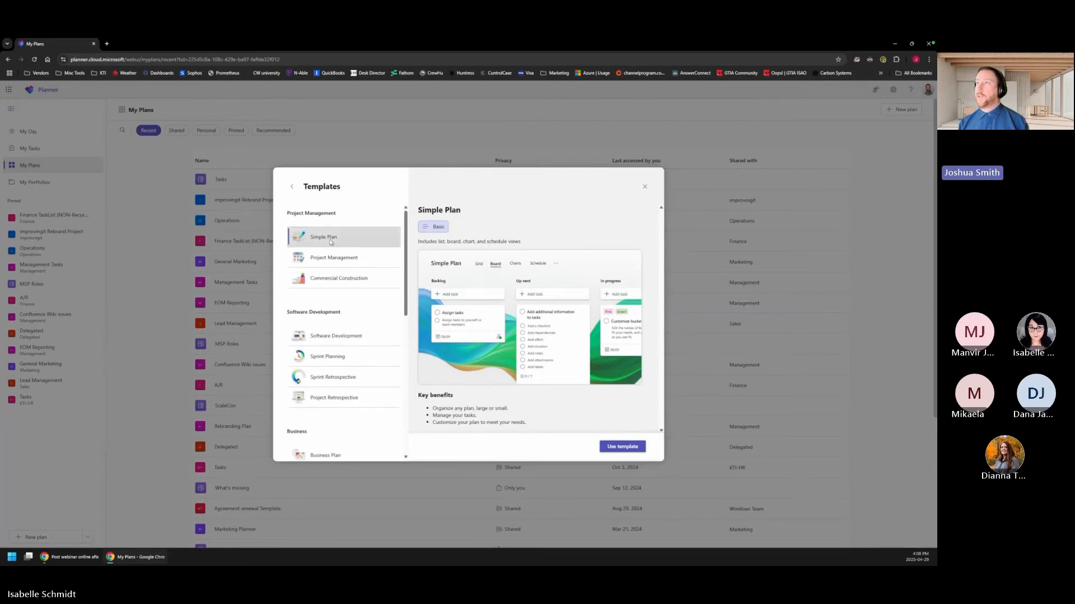
pyautogui.click(619, 445)
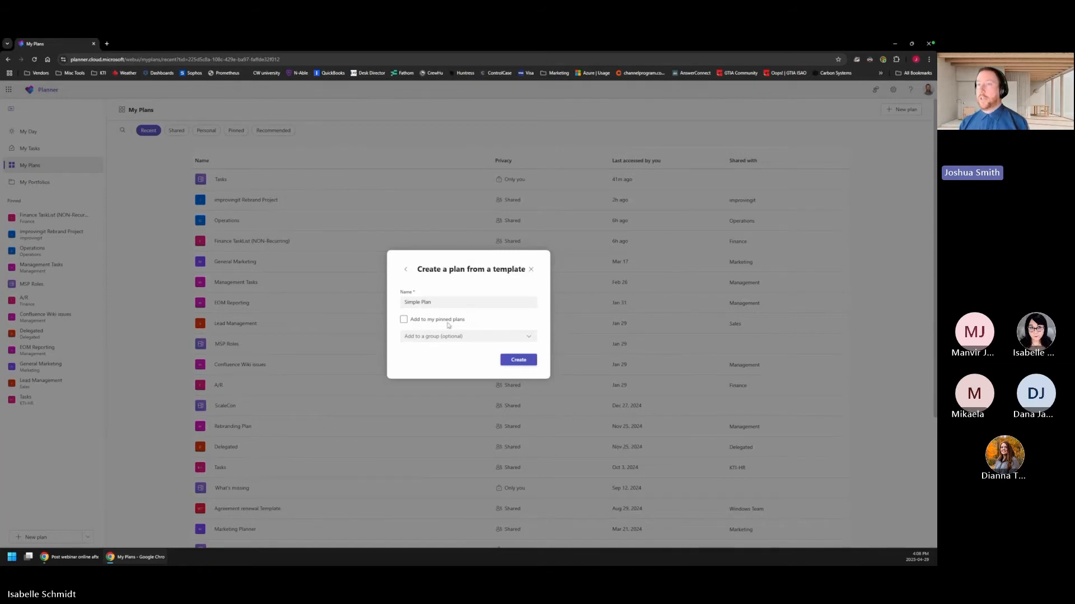
# - Name the plan Webinar Planner Board, add it to the pinned plans and create it without a group
pyautogui.moveTo(433, 303); pyautogui.dragTo(403, 308)
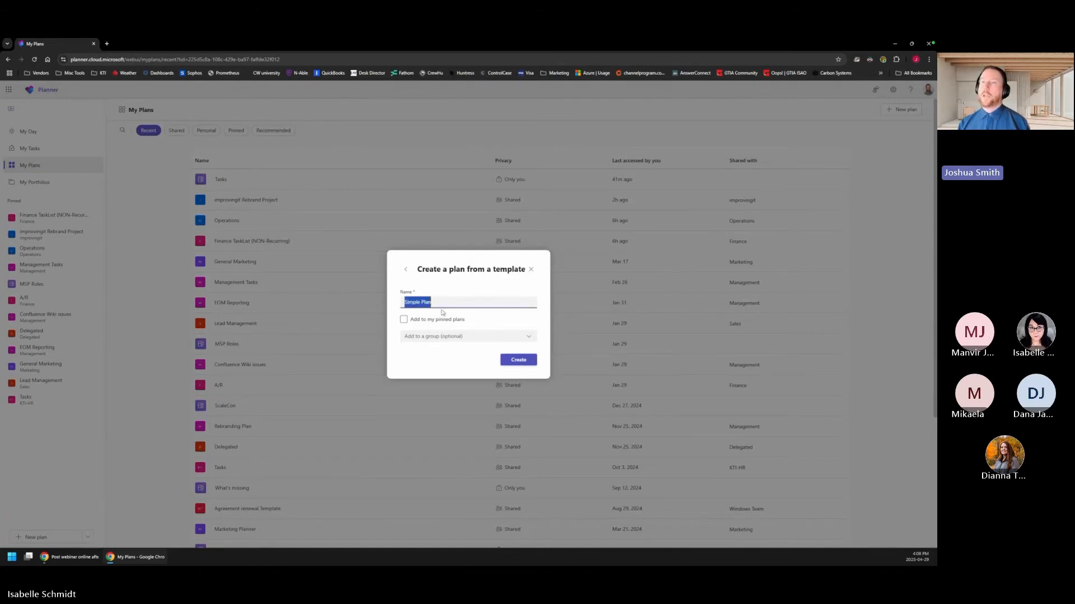
pyautogui.write('Webinar Planner')
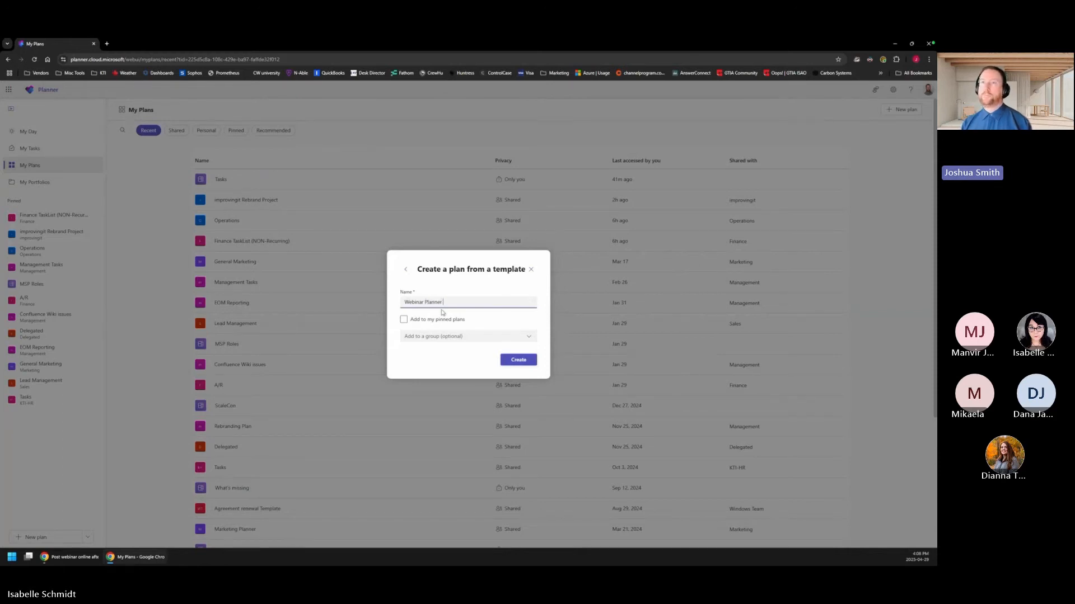
pyautogui.write(' Board')
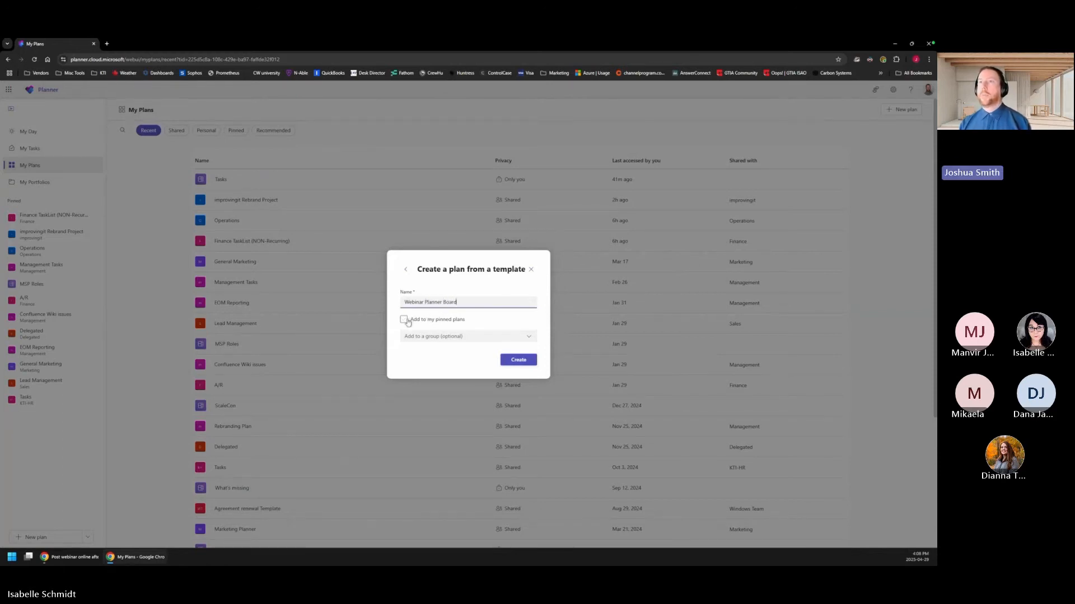
pyautogui.click(405, 320)
pyautogui.click(522, 338)
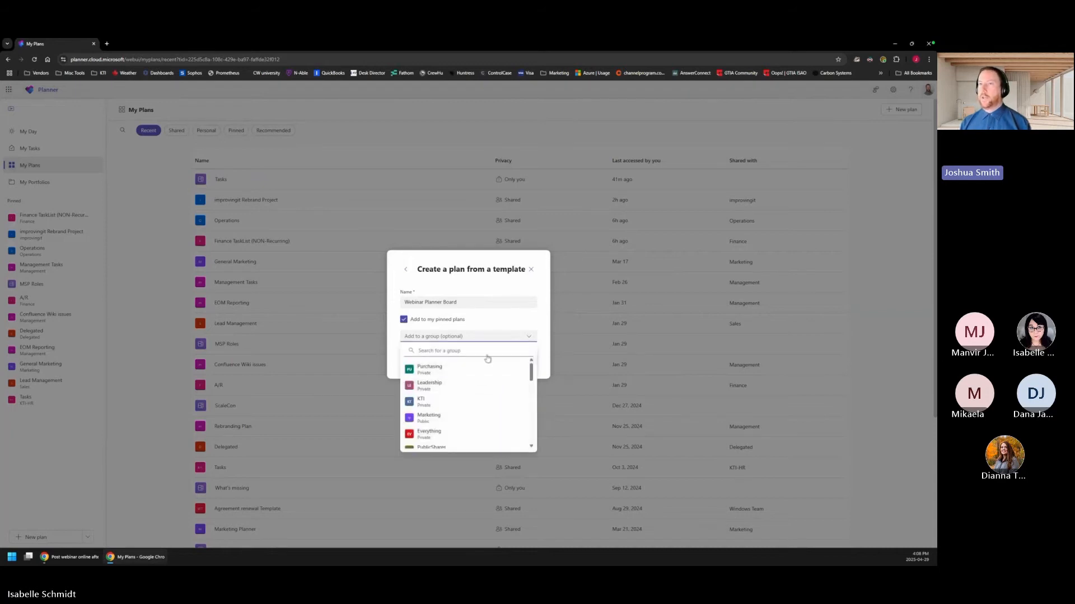
pyautogui.click(487, 321)
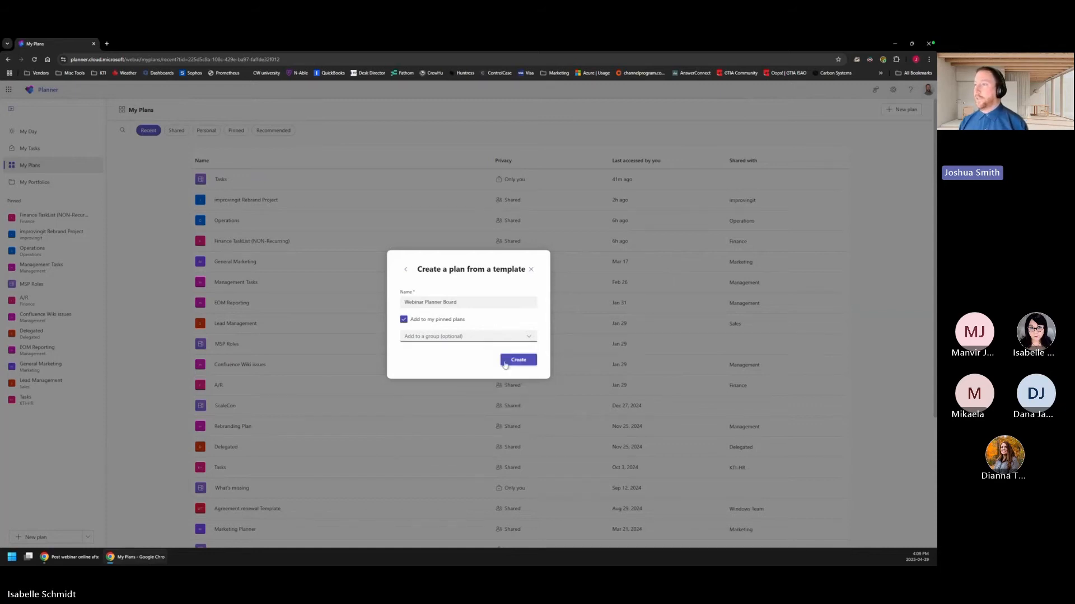
pyautogui.click(508, 362)
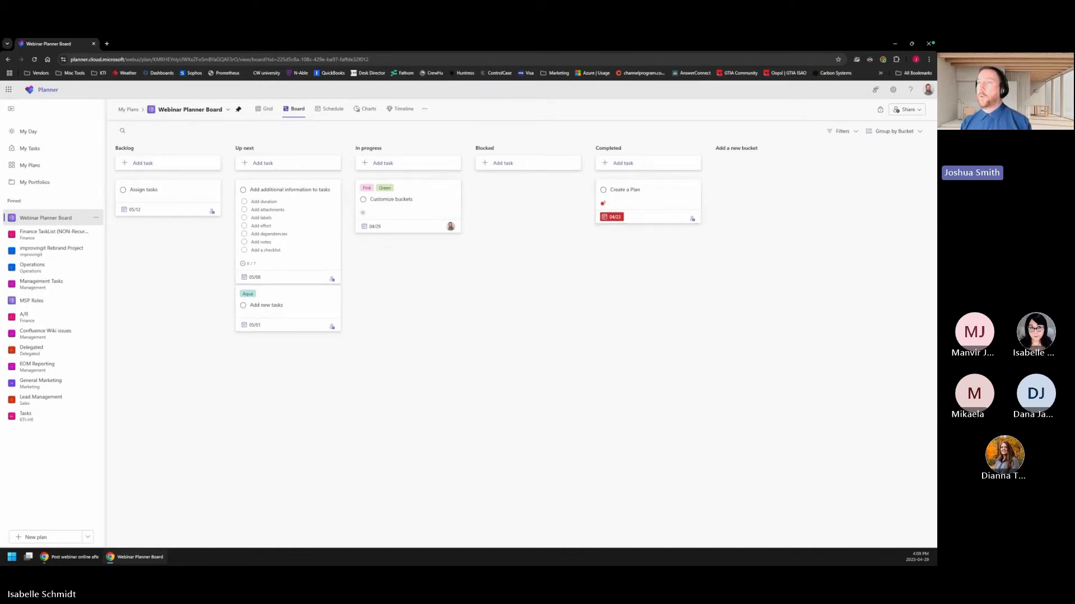
# - Add a new bucket named Delayed after the Completed bucket on the board
pyautogui.click(748, 151)
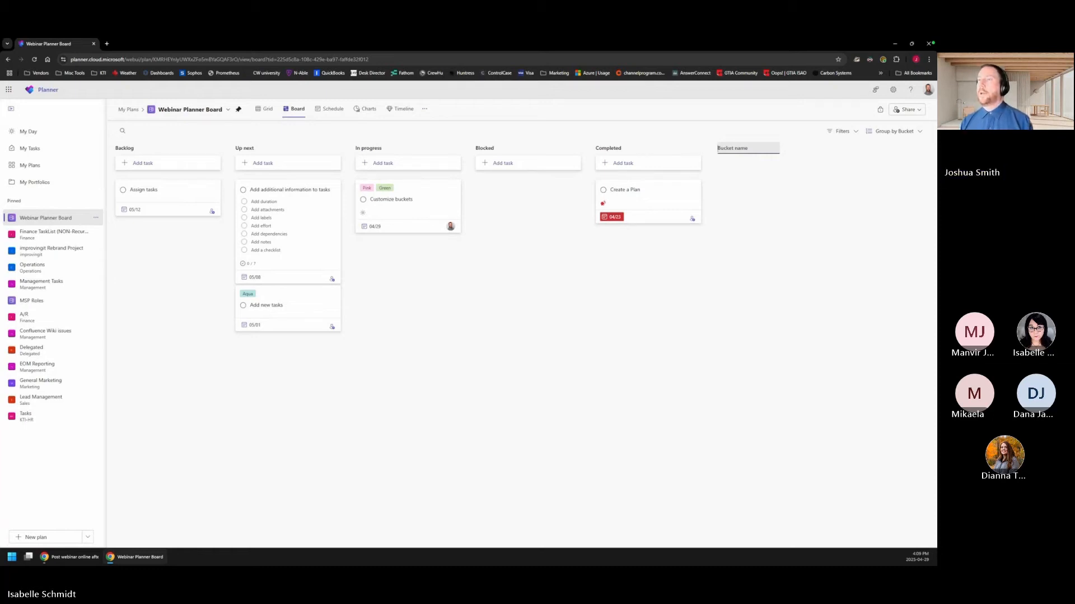
pyautogui.write('Dela')
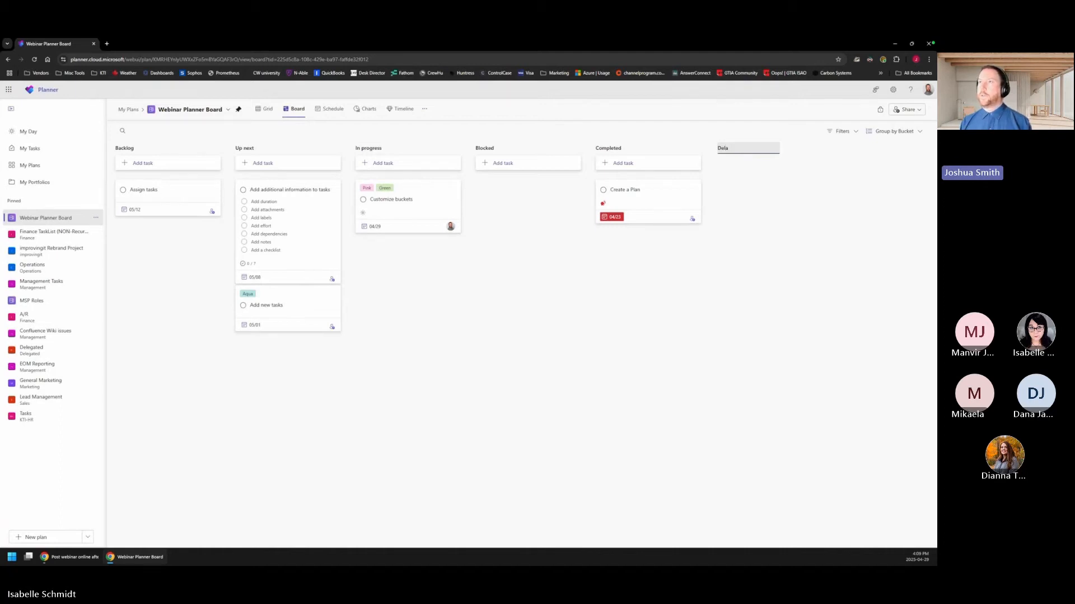
pyautogui.write('yed')
pyautogui.press('Return')
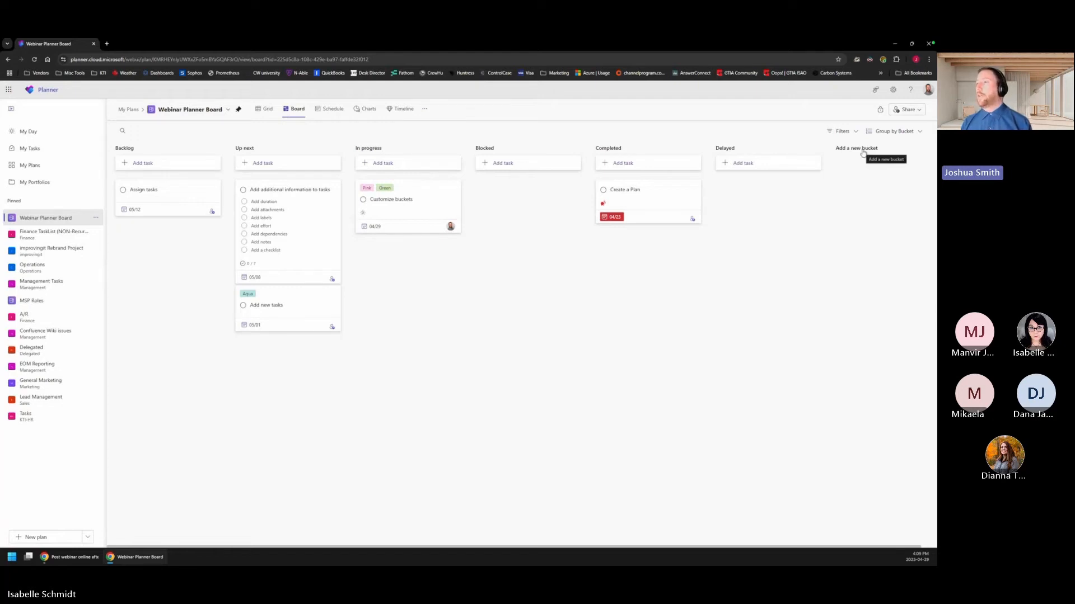
# - Open the Assign tasks card in the Backlog bucket and assign it to the suggested person
pyautogui.click(169, 193)
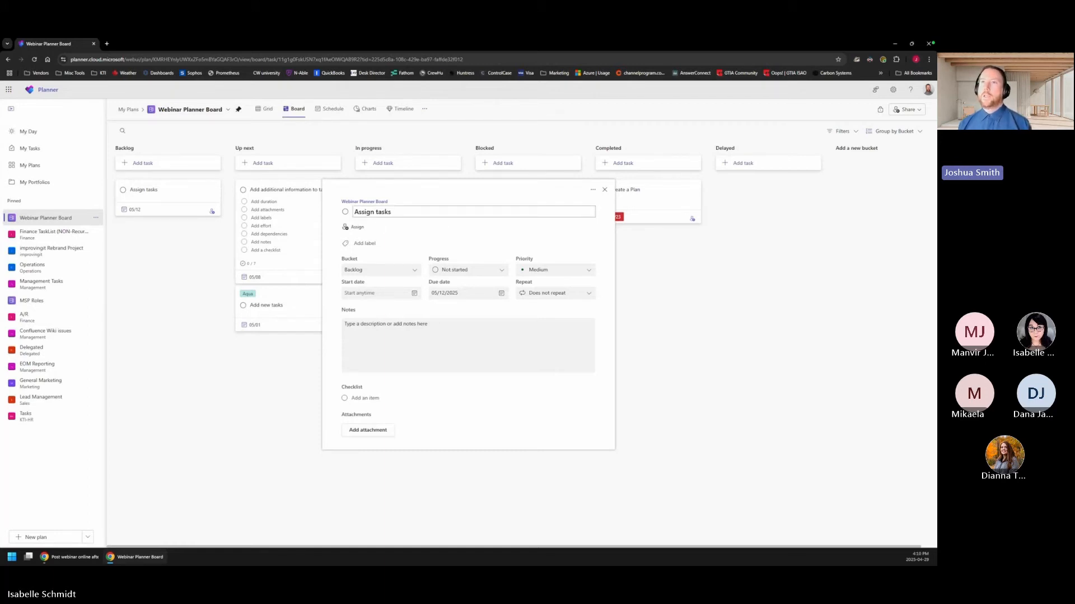
pyautogui.click(355, 227)
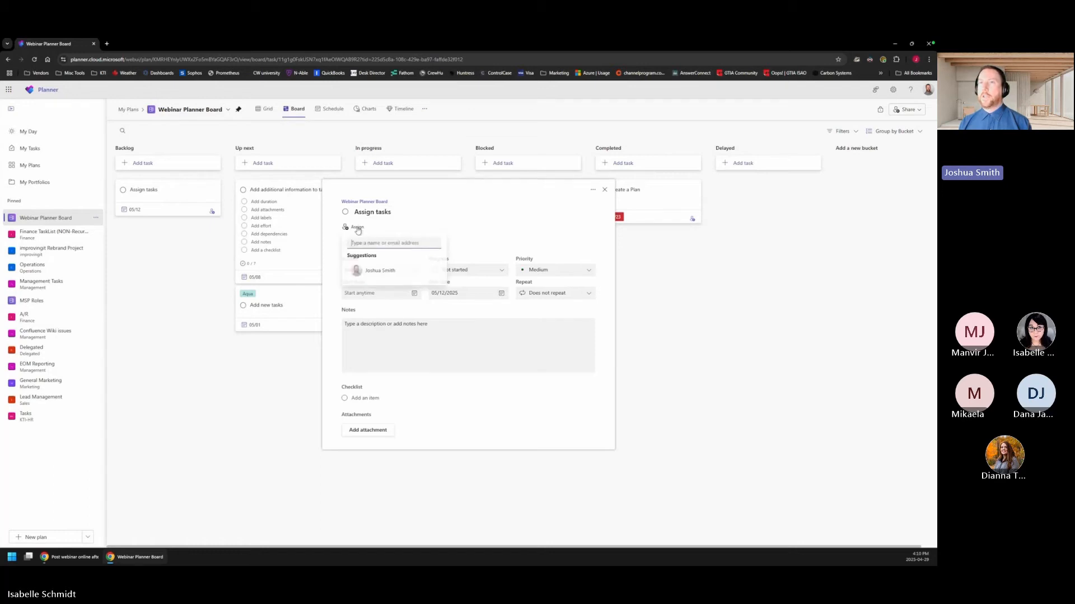
pyautogui.click(379, 273)
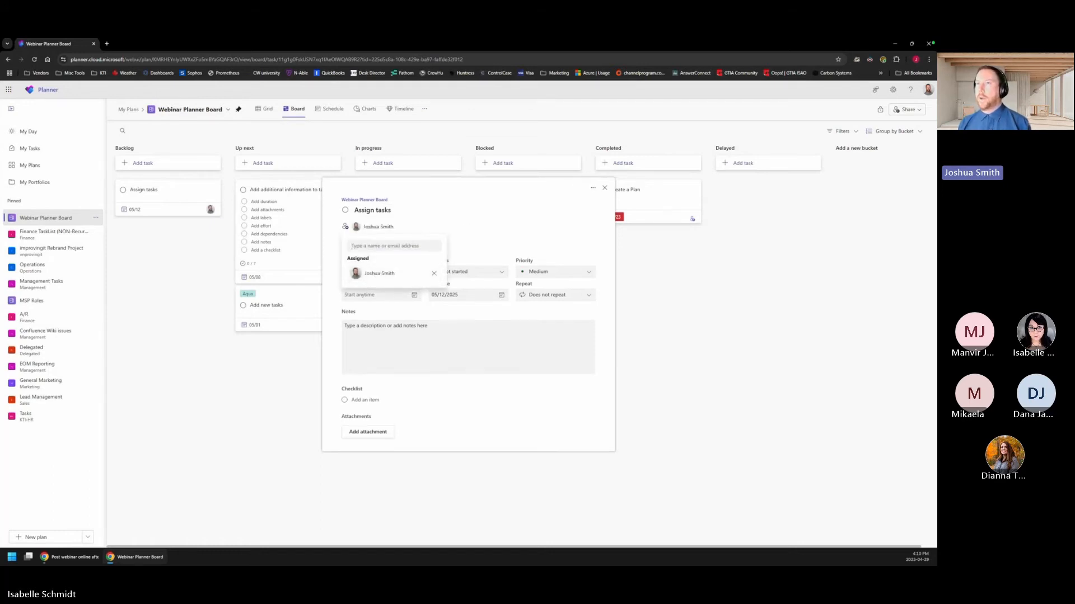
# - Add the Light green label to the Assign tasks card
pyautogui.click(364, 245)
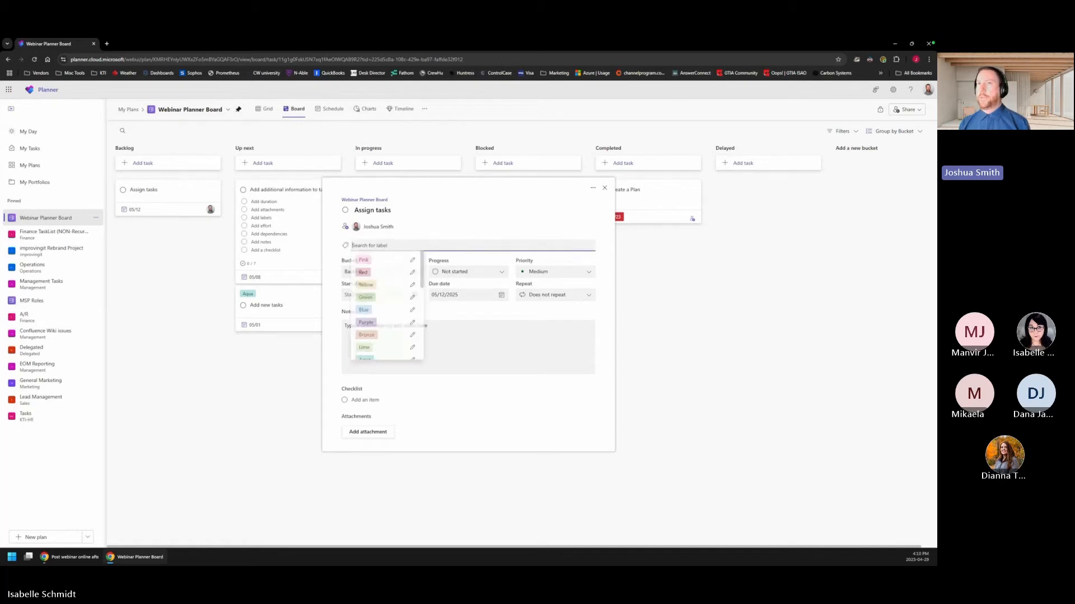
pyautogui.scroll(-4, 383, 297)
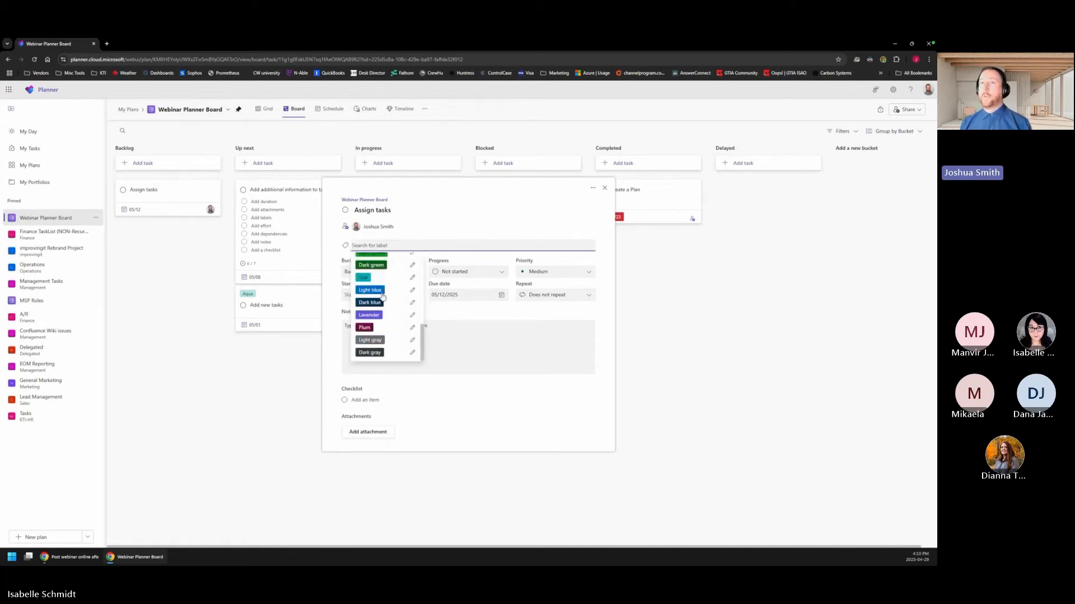
pyautogui.scroll(3, 383, 296)
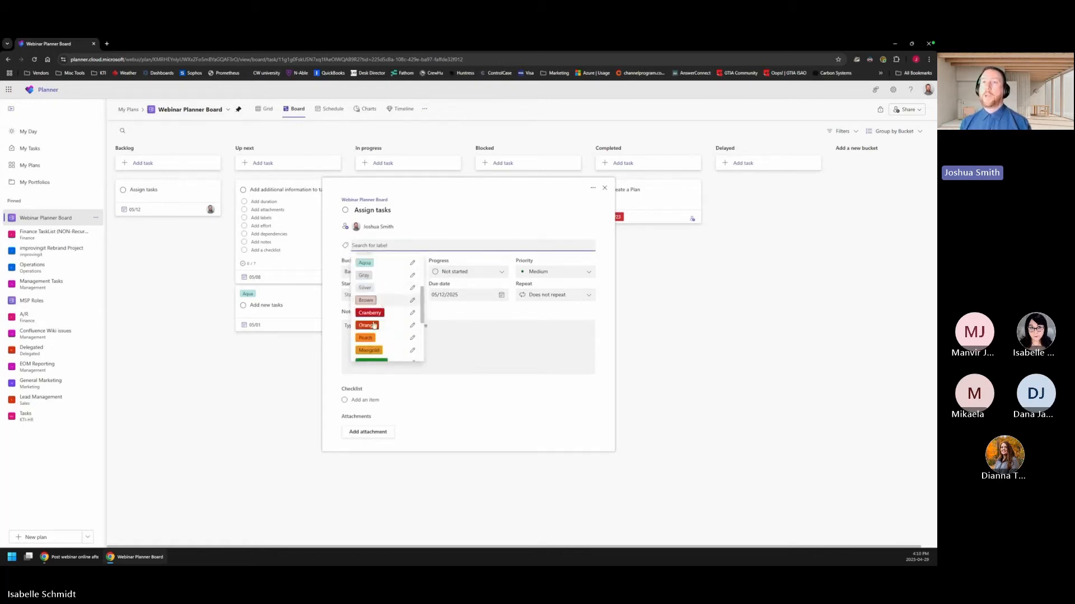
pyautogui.scroll(-2, 371, 339)
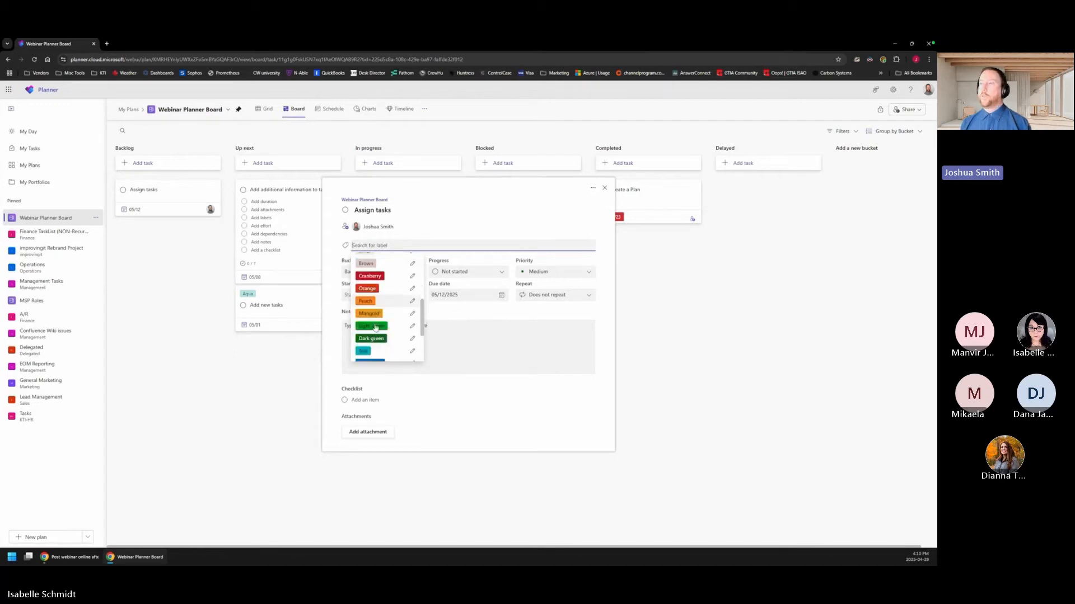
pyautogui.click(377, 329)
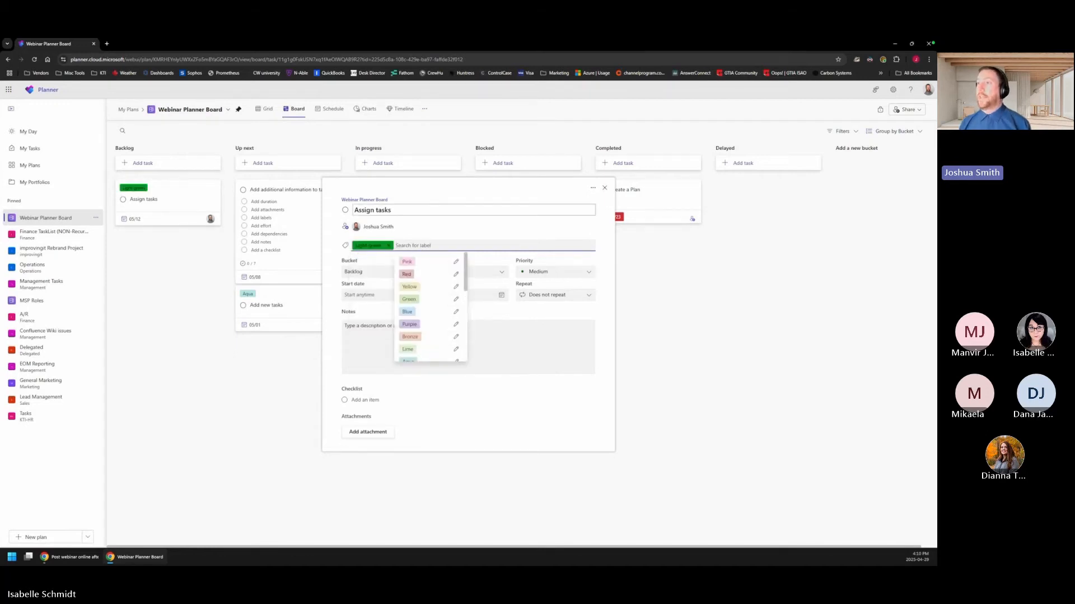
pyautogui.click(393, 210)
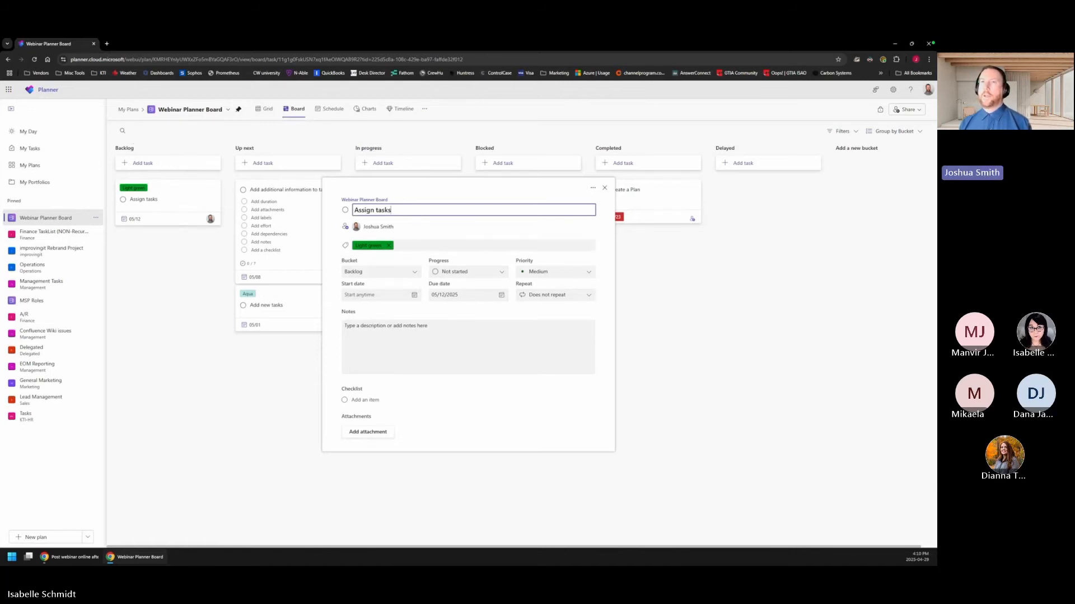
# - Review the progress and priority choices of the Assign tasks card, keeping Not started and Medium
pyautogui.click(500, 275)
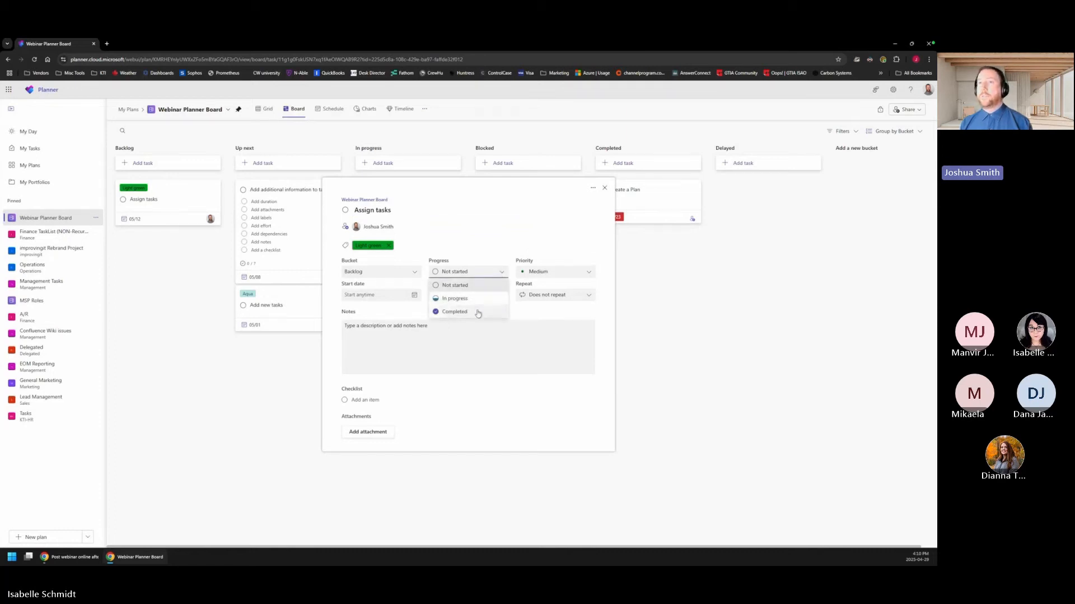
pyautogui.click(484, 240)
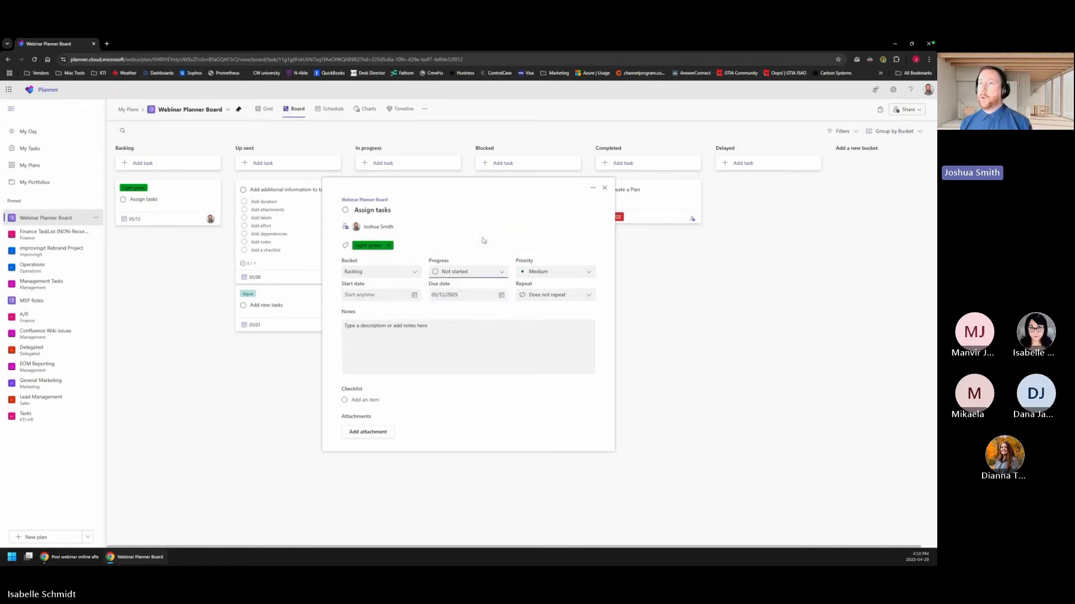
pyautogui.click(585, 272)
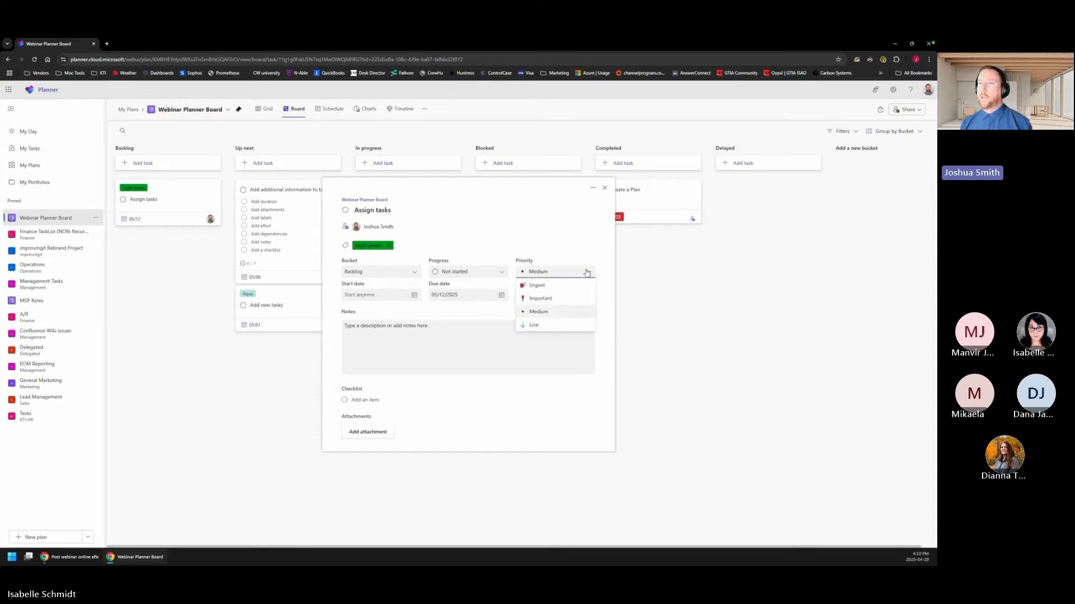
pyautogui.click(580, 312)
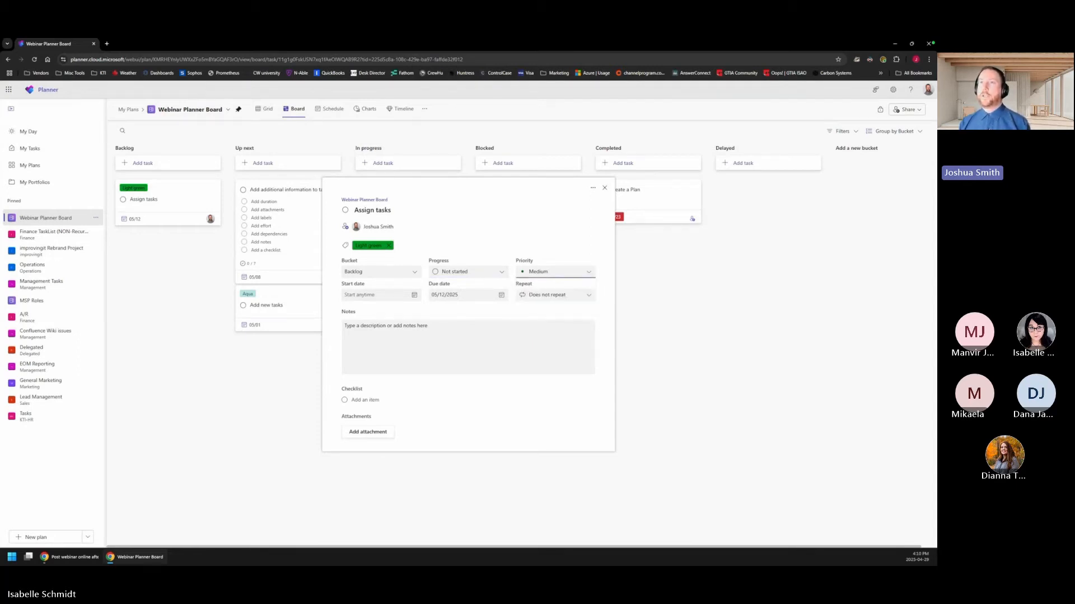
# - Set the due date of the Assign tasks card to 04/29/2025, leaving its start date empty
pyautogui.click(413, 295)
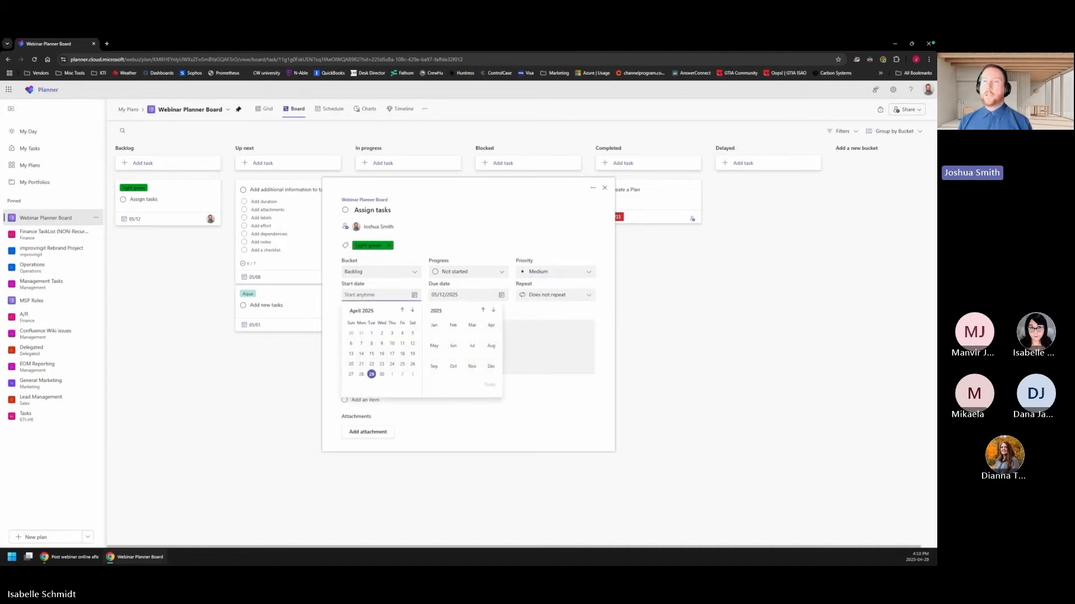
pyautogui.click(501, 295)
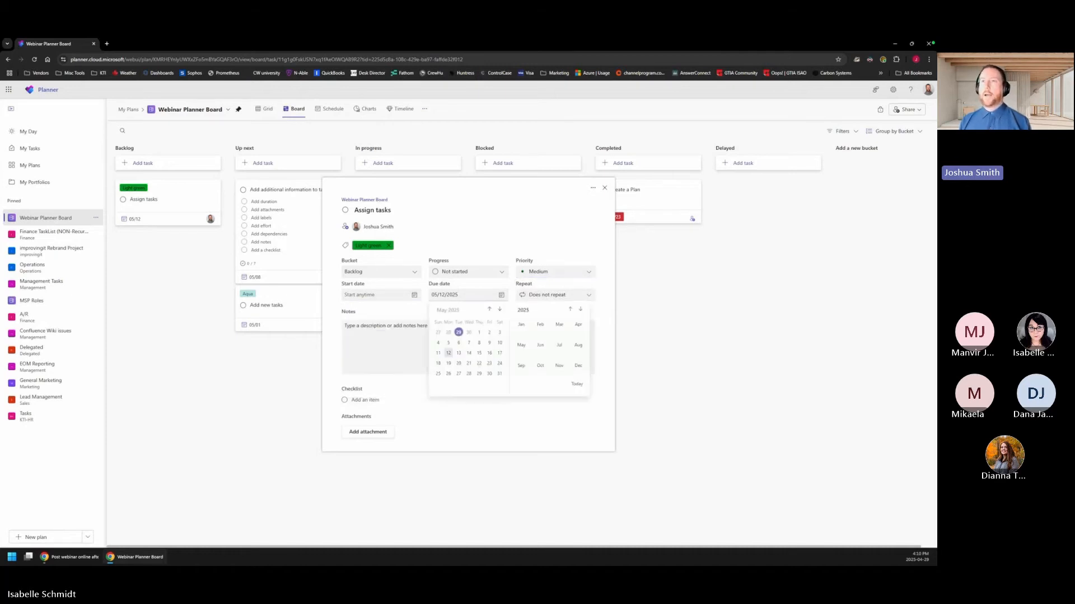
pyautogui.click(542, 296)
pyautogui.click(414, 295)
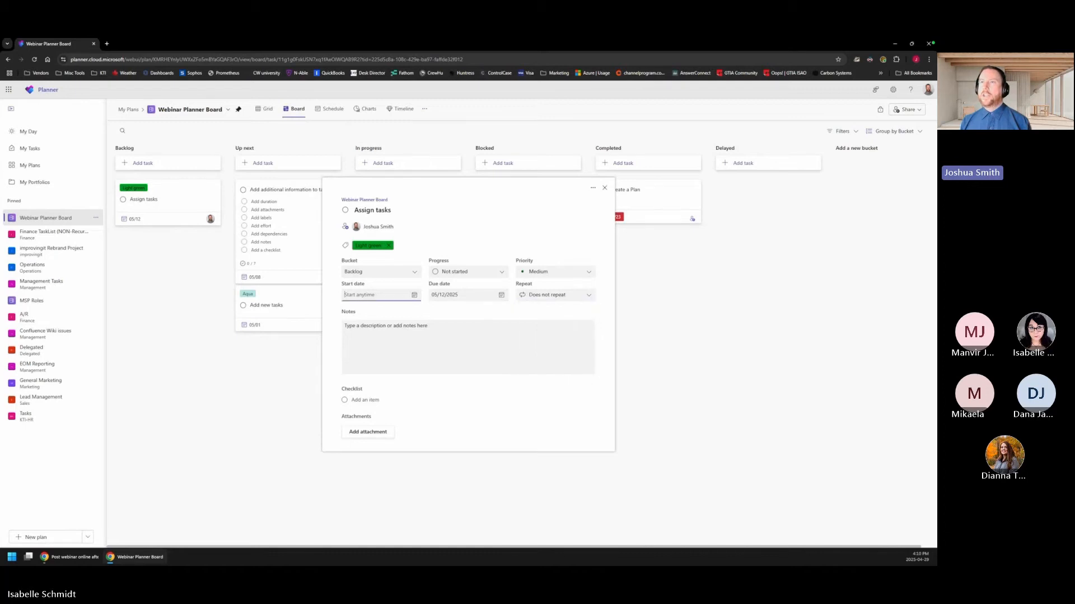
pyautogui.click(501, 295)
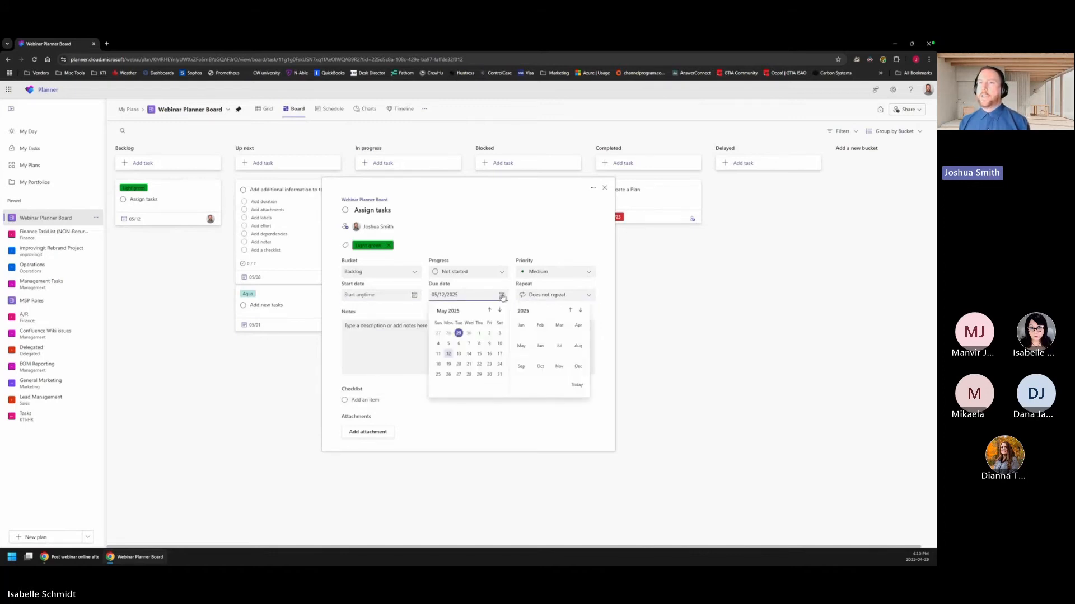
pyautogui.click(501, 295)
pyautogui.click(501, 295)
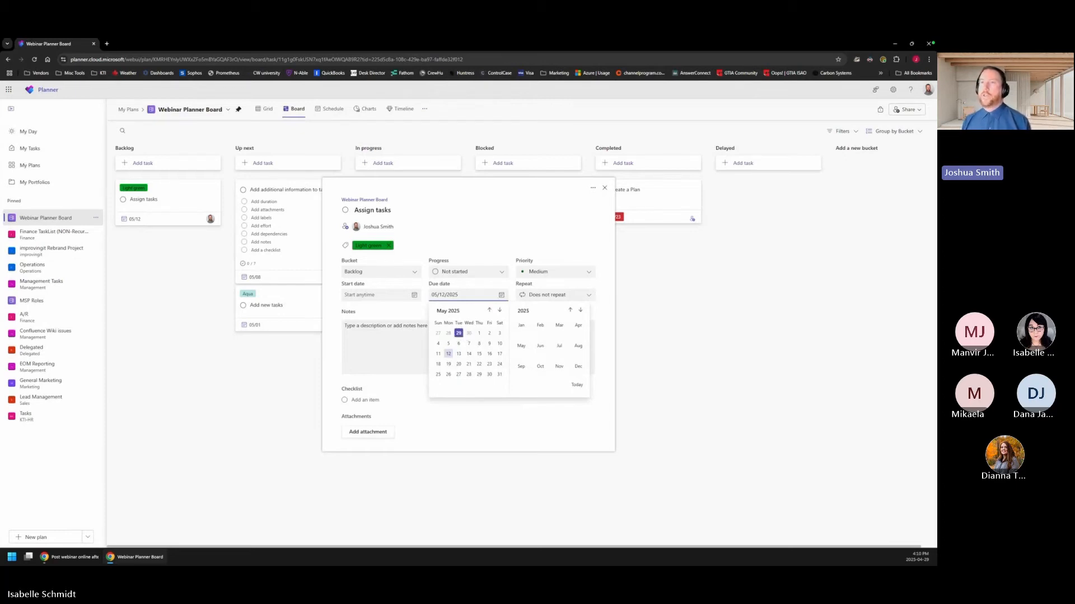
pyautogui.click(458, 333)
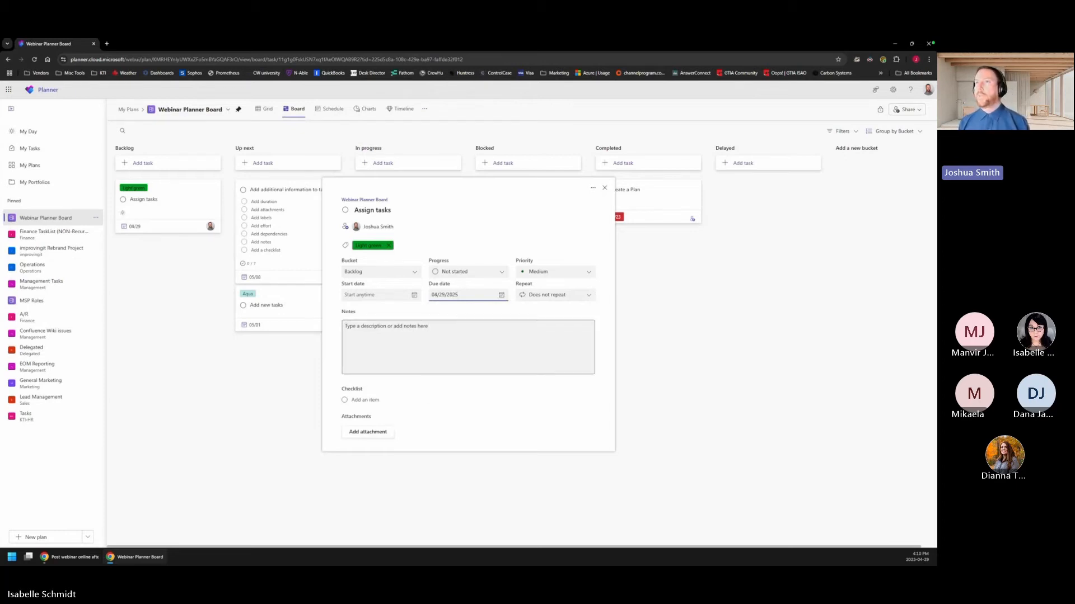
# - Add the note "List out the tasks that need to be completed and assign them to specific team members" to the Assign tasks card
pyautogui.click(457, 338)
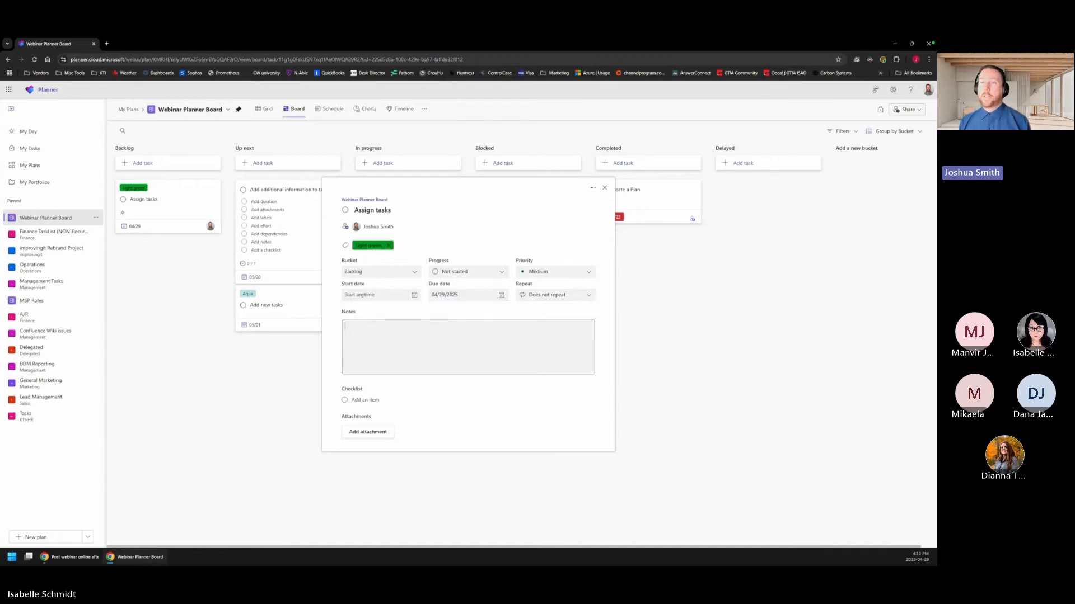
pyautogui.write('List out teh t')
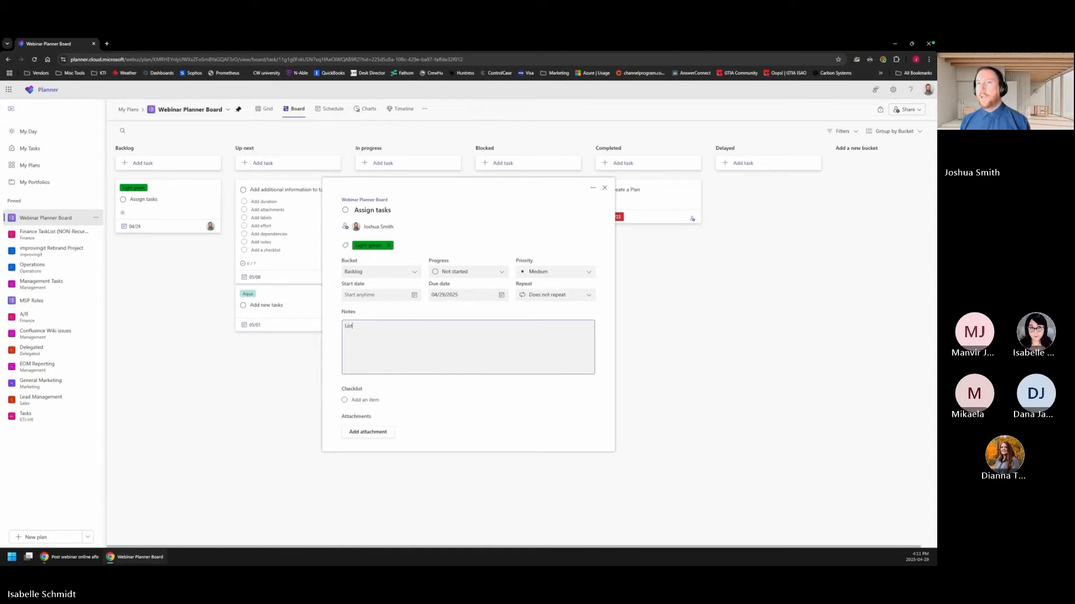
pyautogui.press('BackSpace')
pyautogui.press('BackSpace')
pyautogui.press('BackSpace')
pyautogui.press('BackSpace')
pyautogui.press('BackSpace')
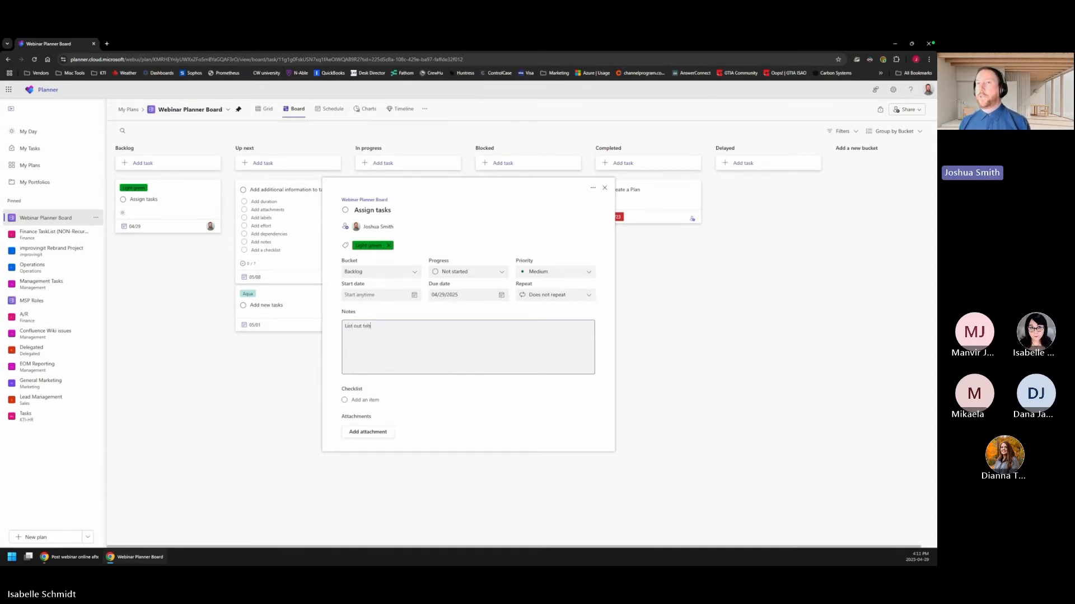
pyautogui.write('the taks')
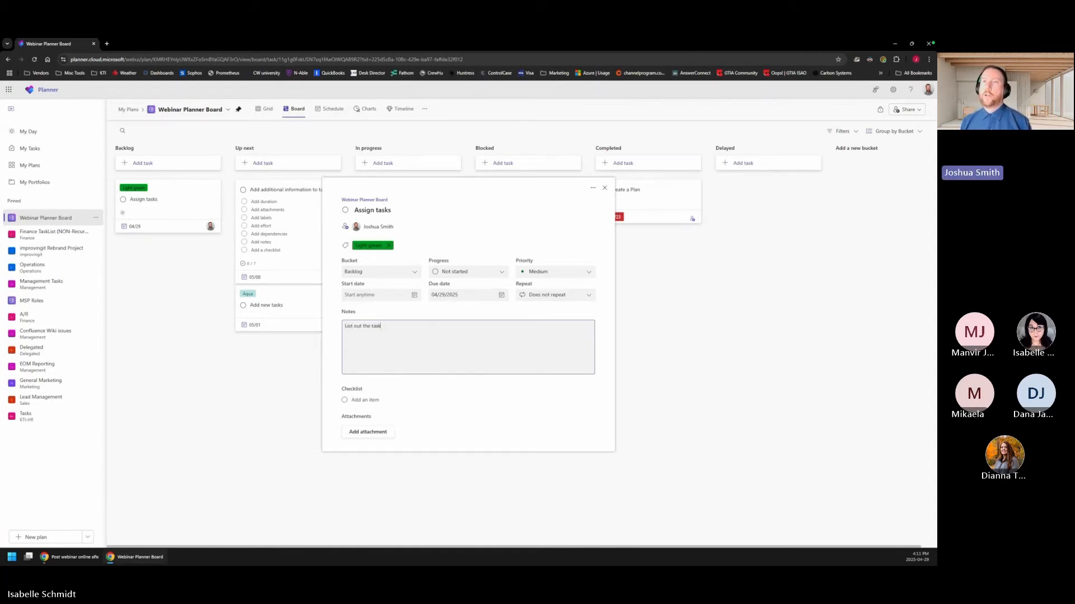
pyautogui.write('s that need to be co')
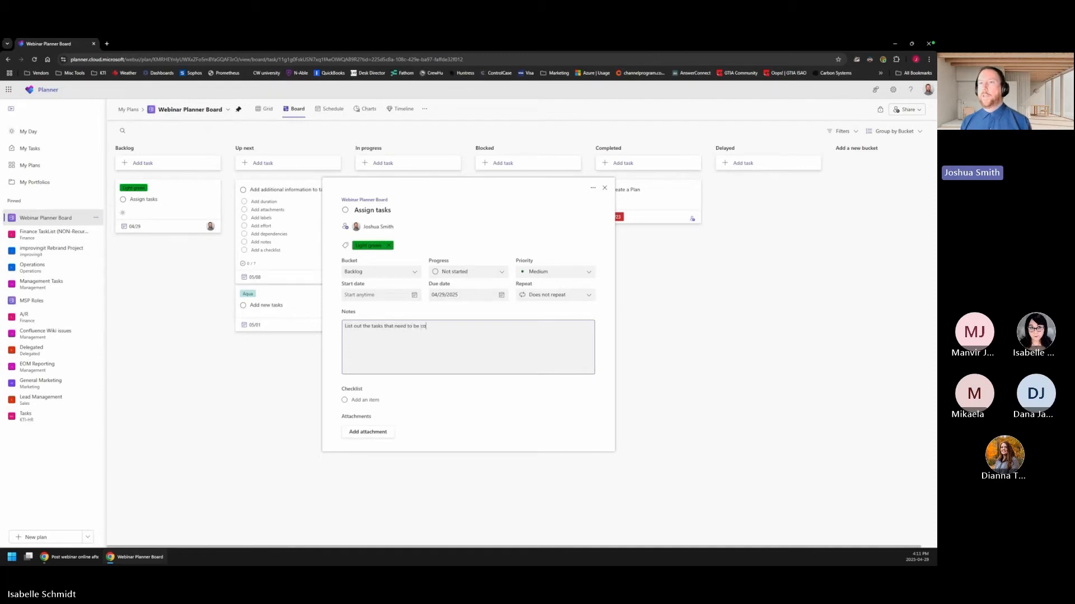
pyautogui.write('mpleted and ass')
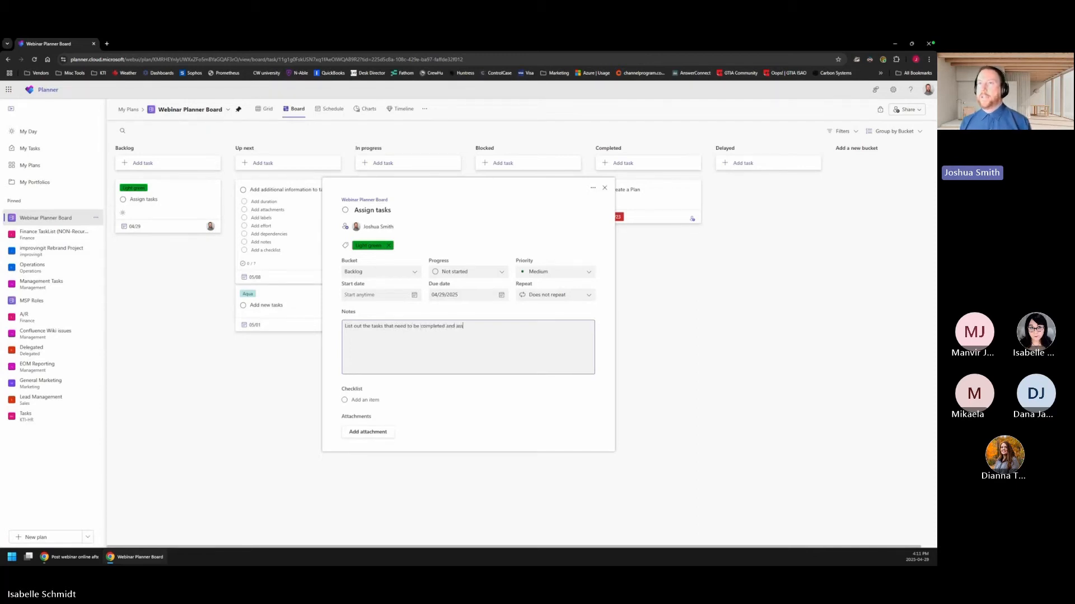
pyautogui.write('ign them to sp')
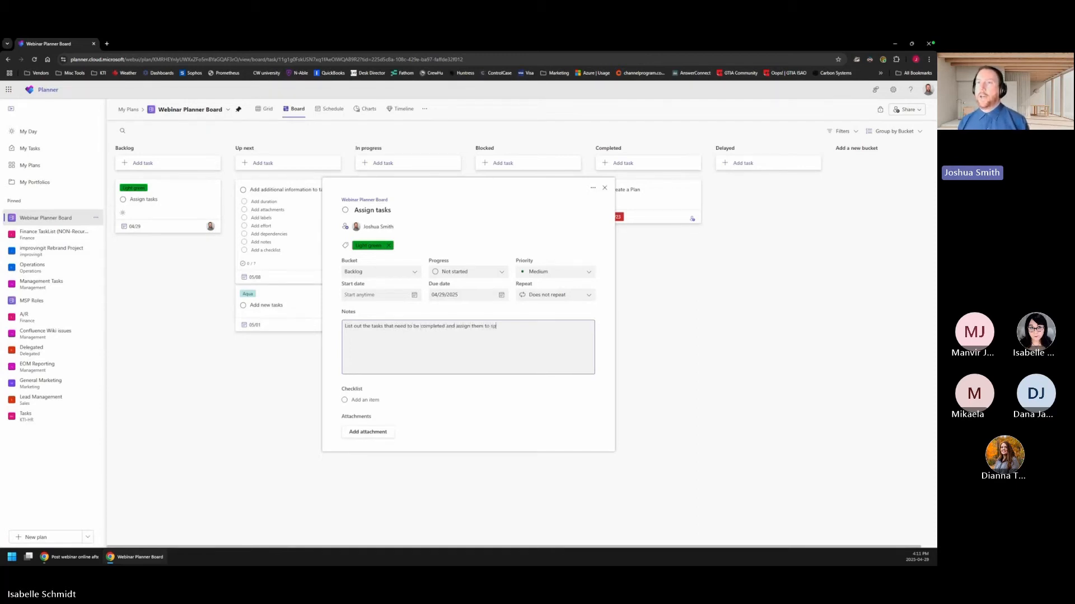
pyautogui.write('ecific team ')
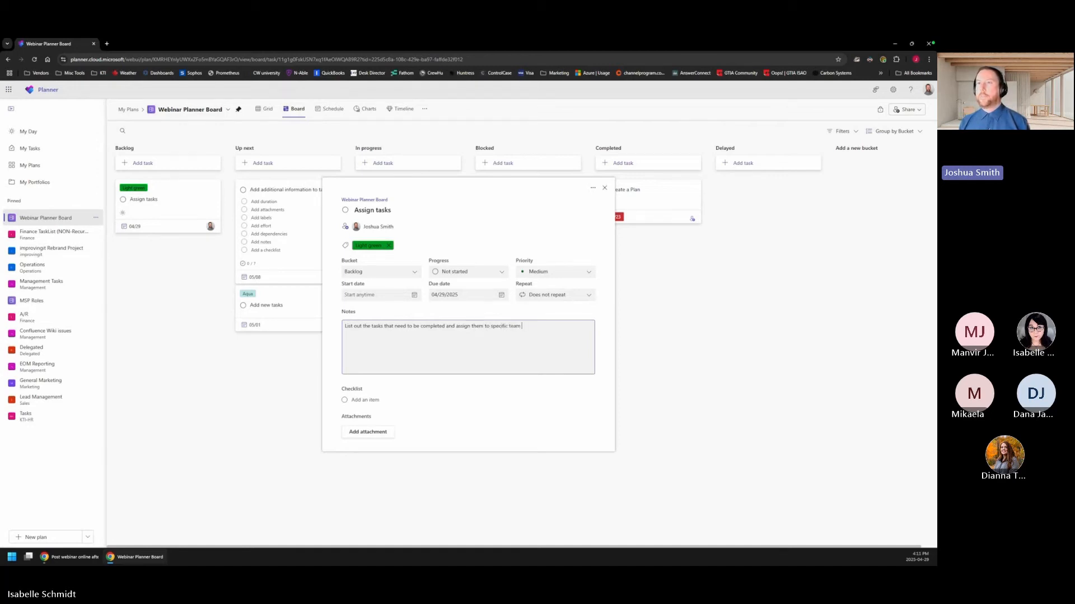
pyautogui.write('members')
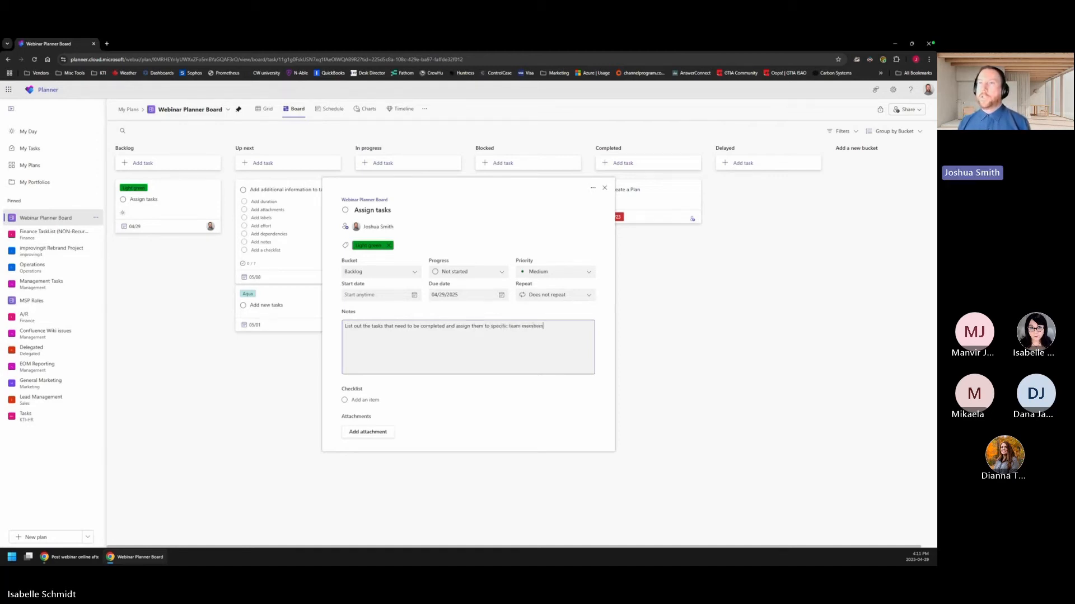
# - Display the note on the Assign tasks card's board preview and close the task details
pyautogui.click(387, 421)
pyautogui.click(365, 400)
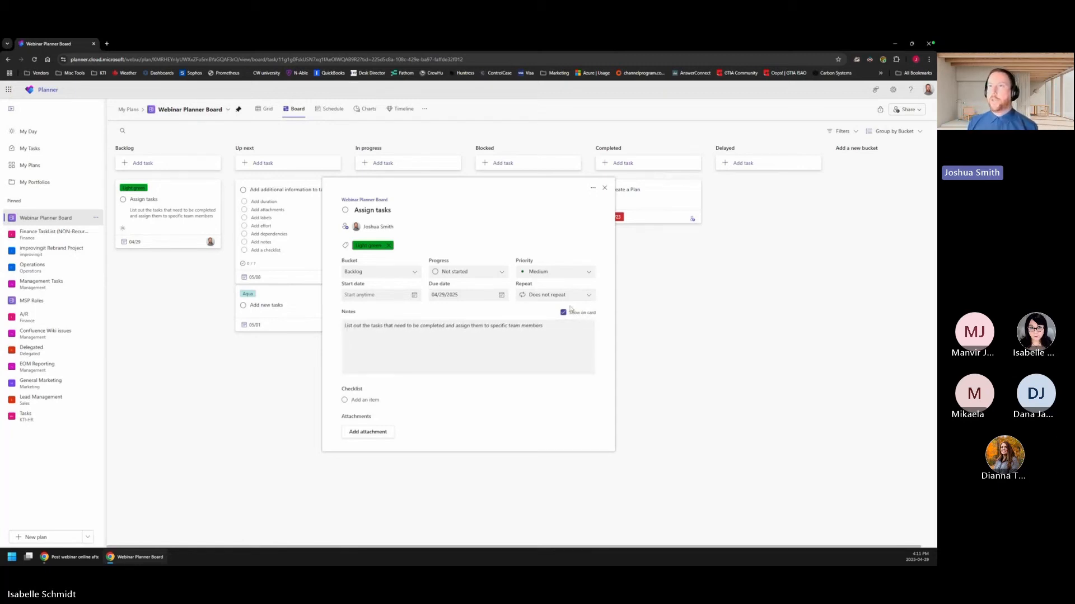
pyautogui.click(695, 382)
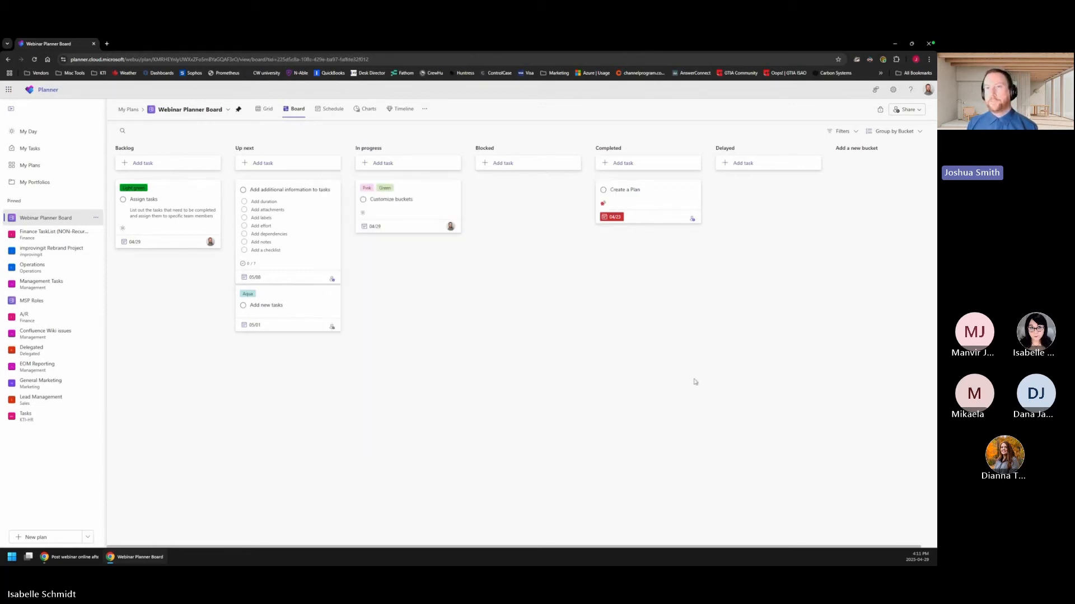
# - Turn the Add notes checklist item of the Add additional information to tasks card into its own task
pyautogui.click(305, 194)
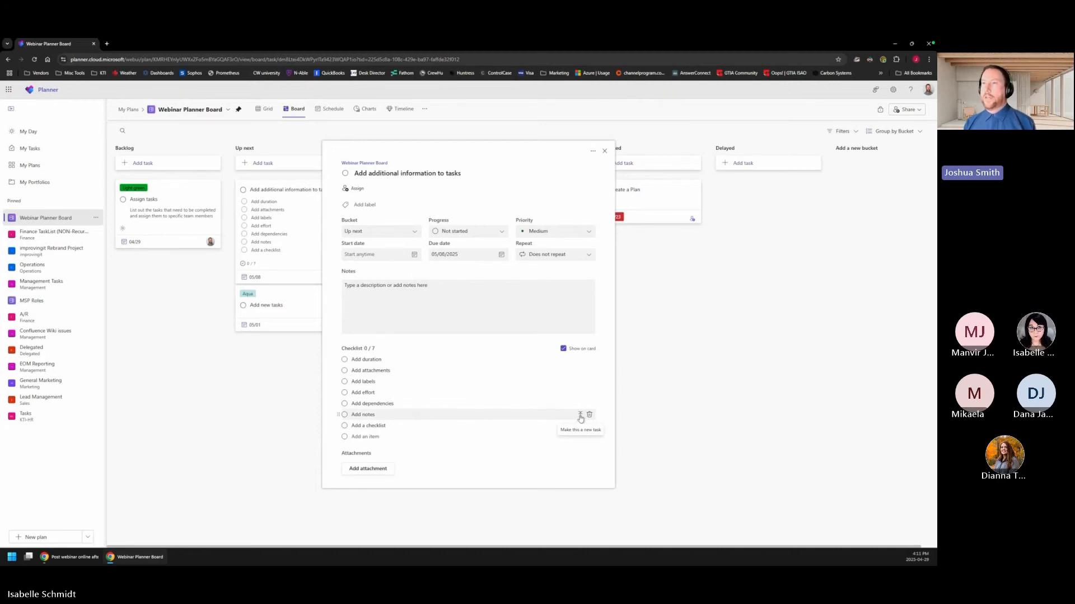
pyautogui.click(581, 416)
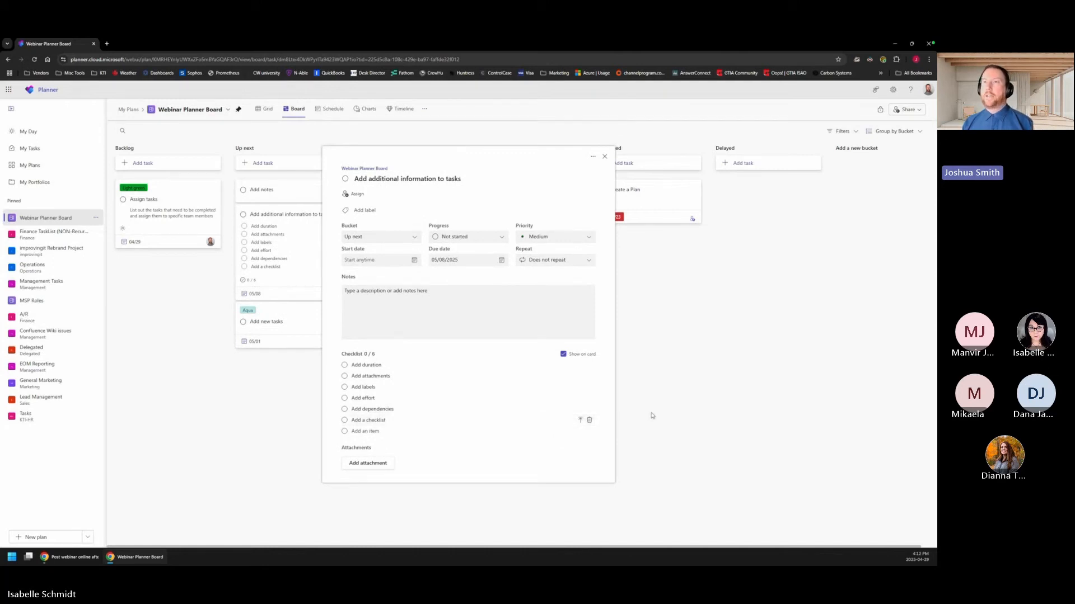
pyautogui.click(687, 392)
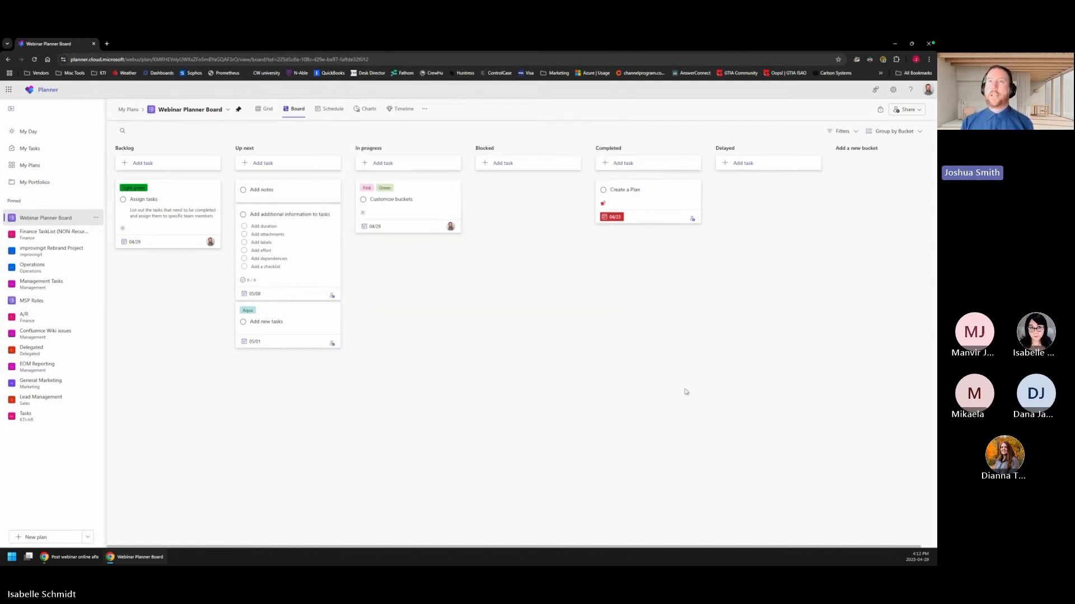
# - Open the Add notes task and give it the note "This is a note" and the checklist item "This is a checklist item"
pyautogui.click(261, 191)
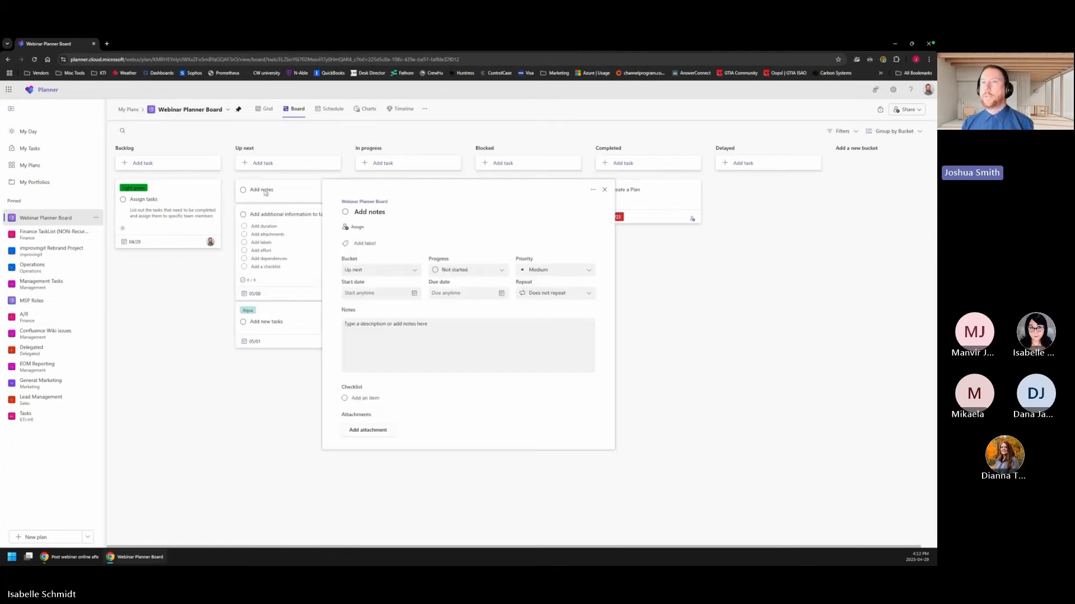
pyautogui.click(386, 322)
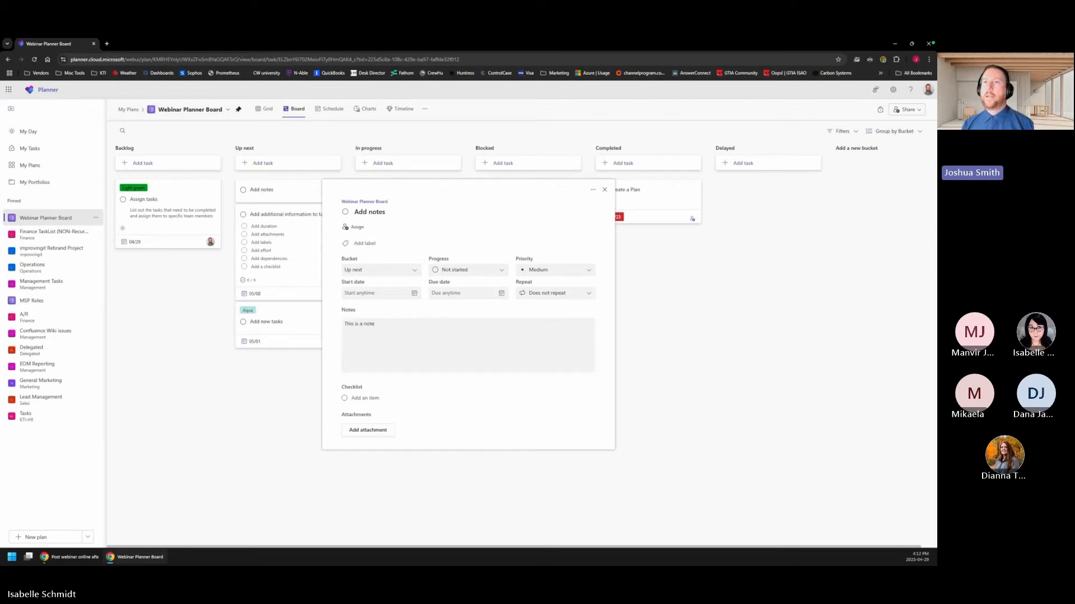
pyautogui.click(366, 398)
pyautogui.write('This')
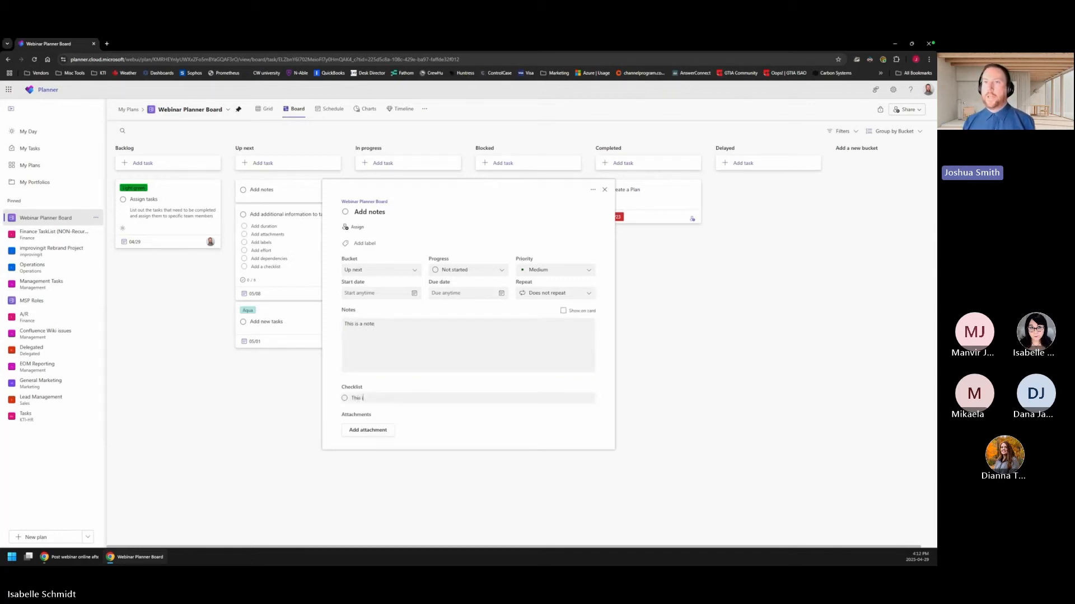
pyautogui.write(' is a checklist item')
pyautogui.press('Return')
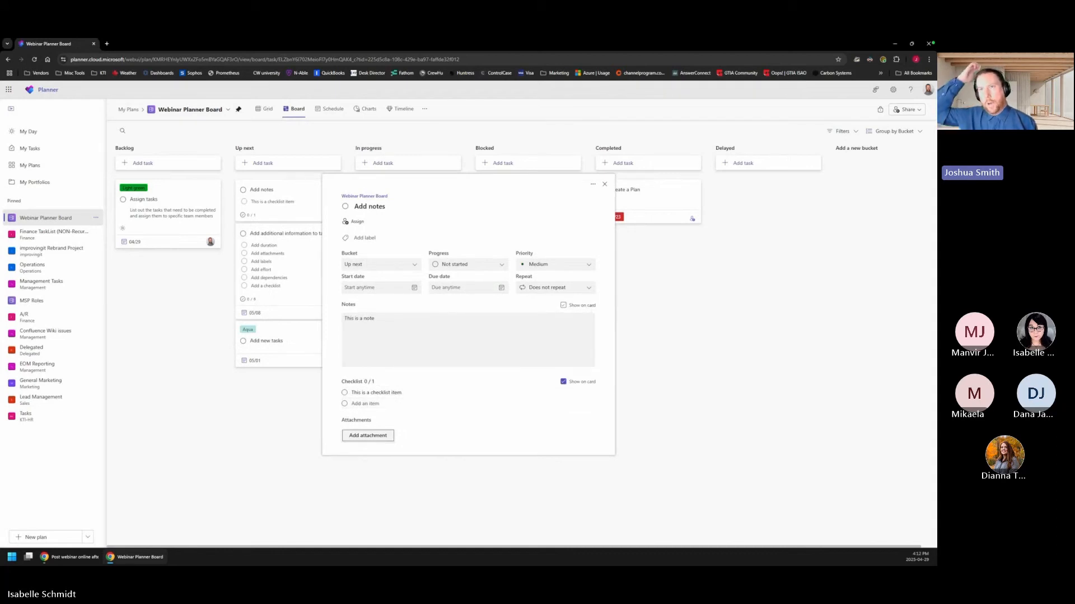
# - Switch the Add notes card's board preview between its note and its checklist, ending on the checklist
pyautogui.click(576, 386)
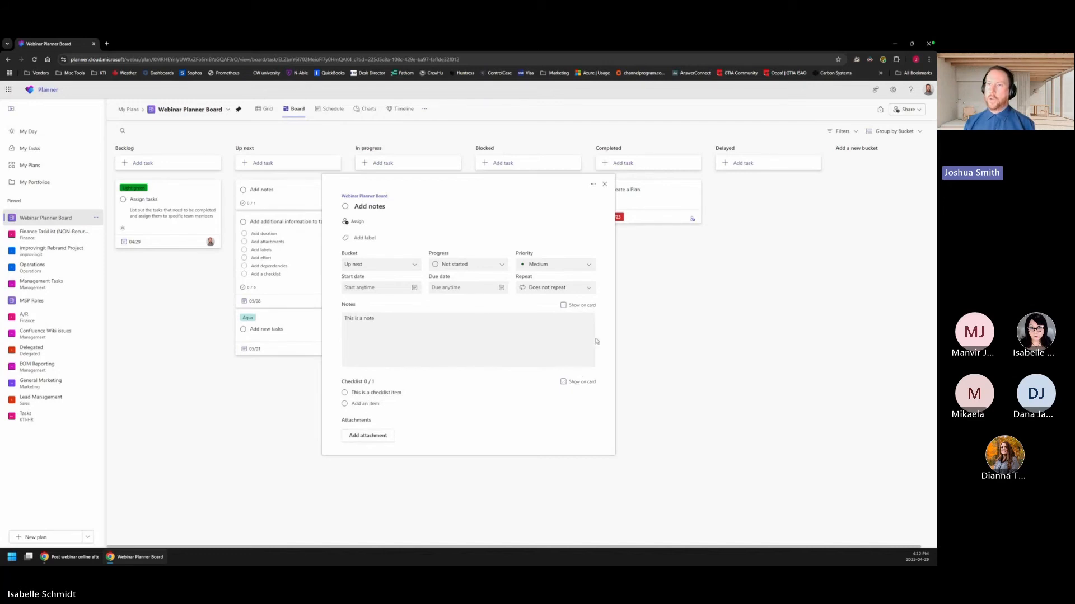
pyautogui.click(563, 305)
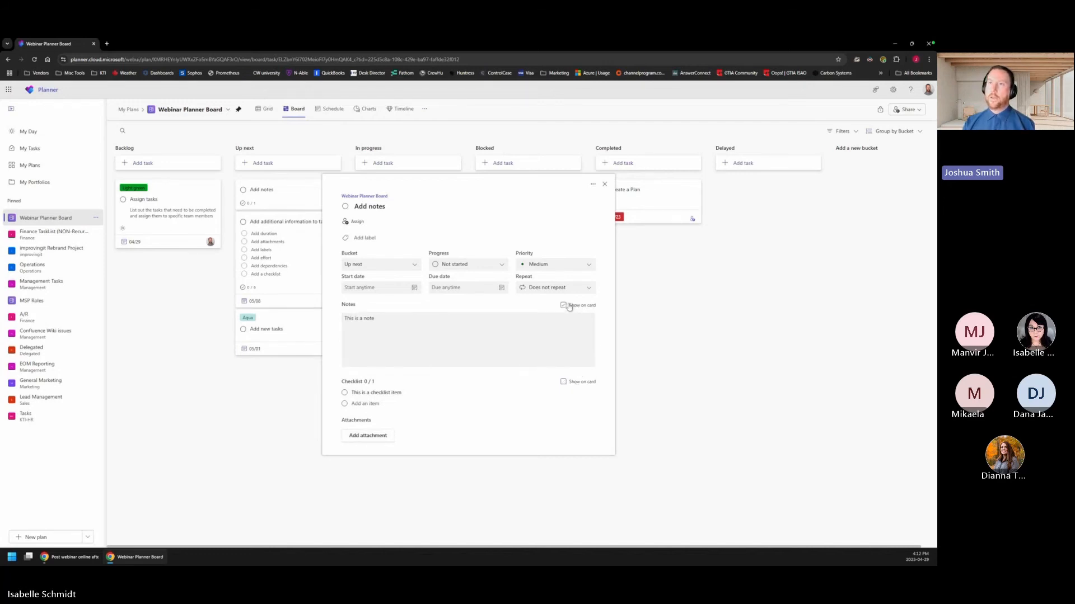
pyautogui.click(579, 386)
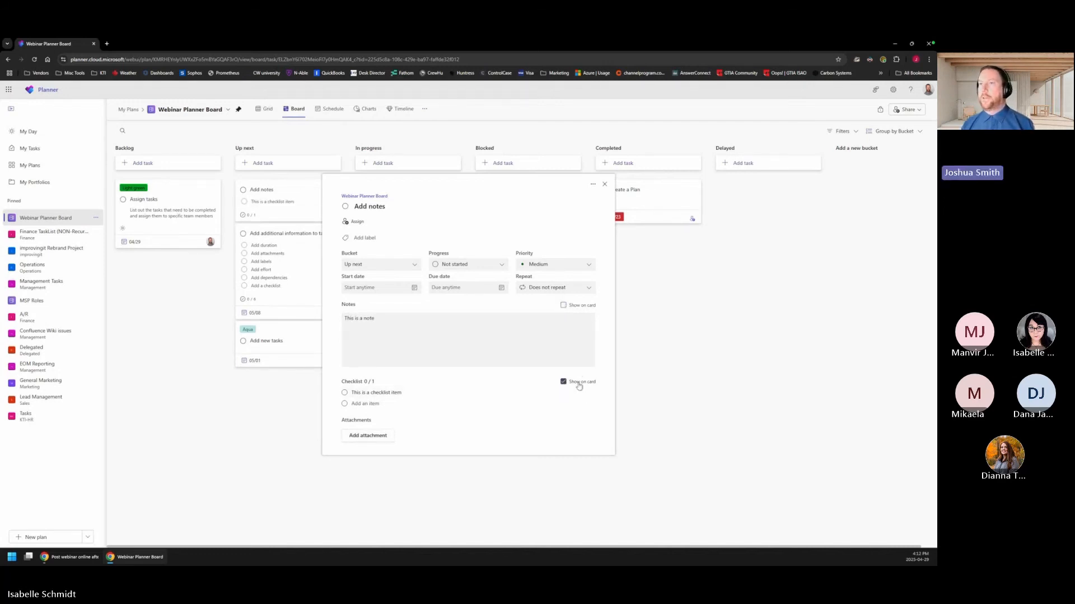
pyautogui.click(580, 308)
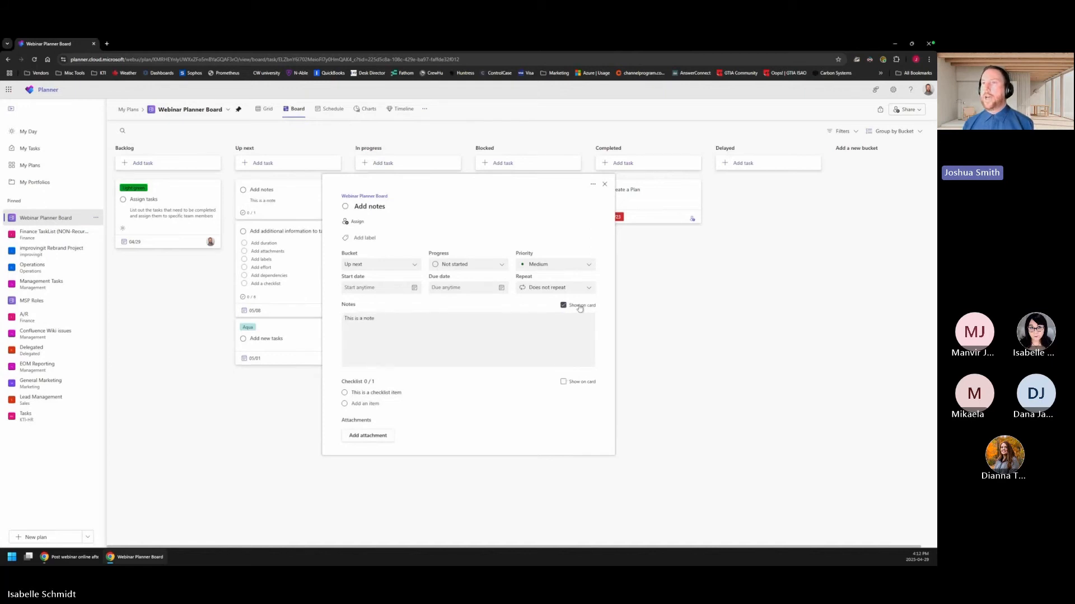
pyautogui.click(580, 307)
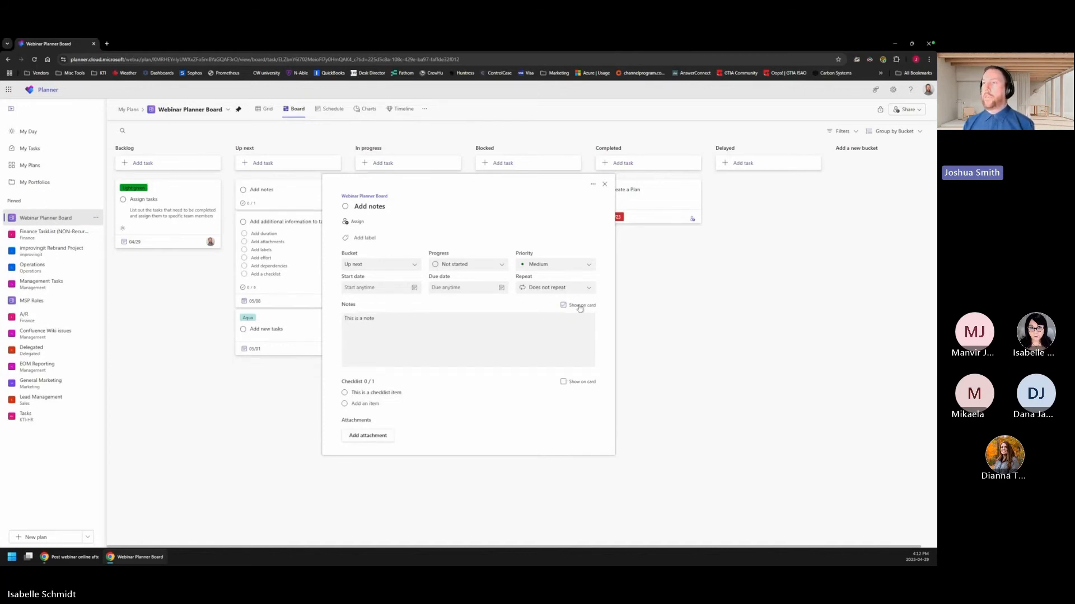
pyautogui.click(580, 383)
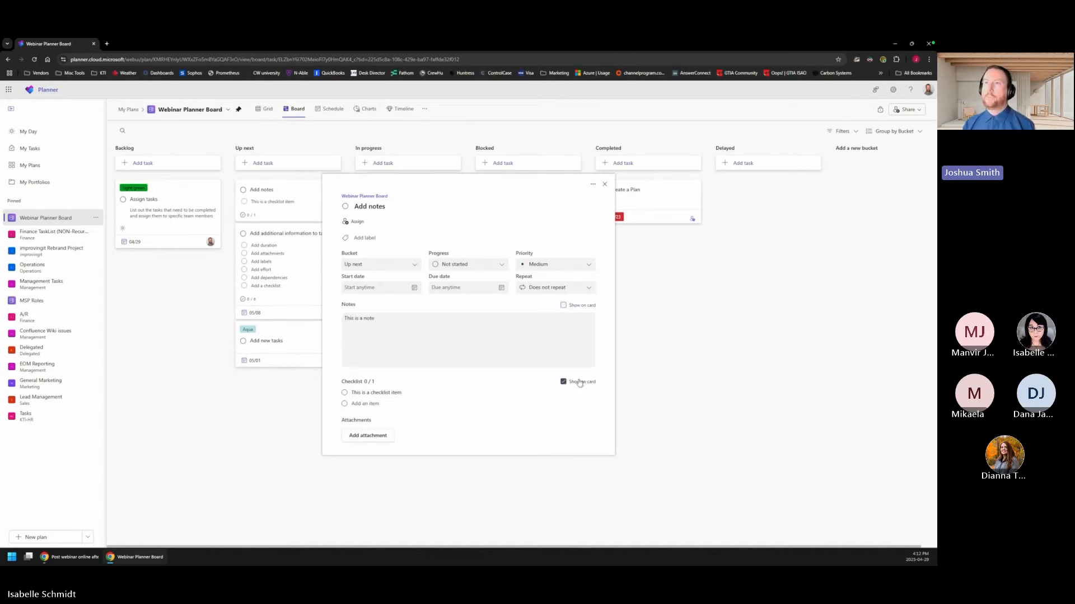
# - Attach the link improvingit.ca to the Add notes task with the display text "improvingit website" and show the attachment on its card
pyautogui.click(365, 440)
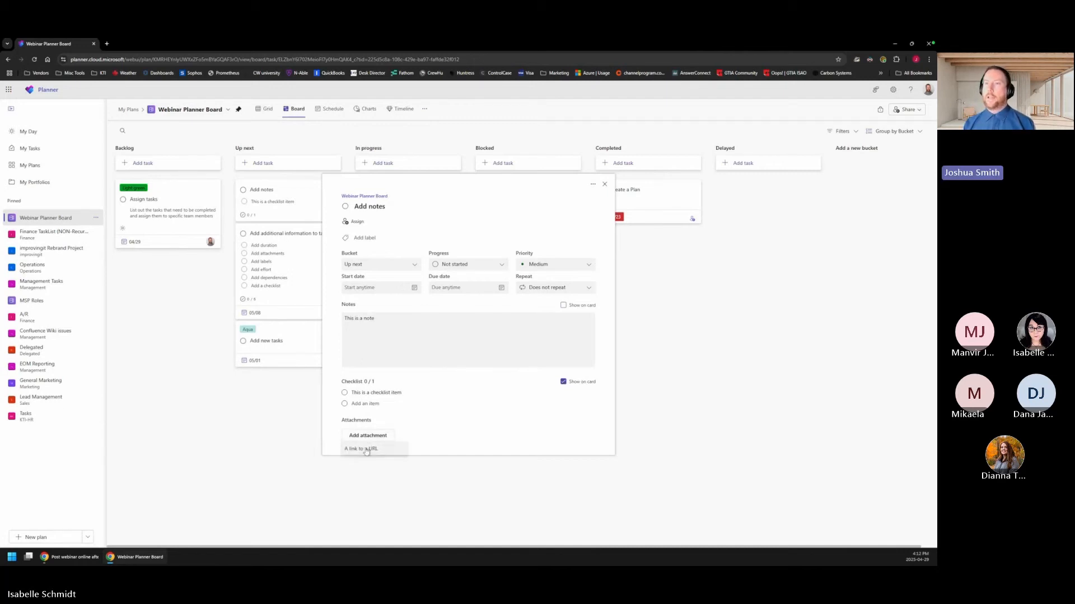
pyautogui.click(367, 449)
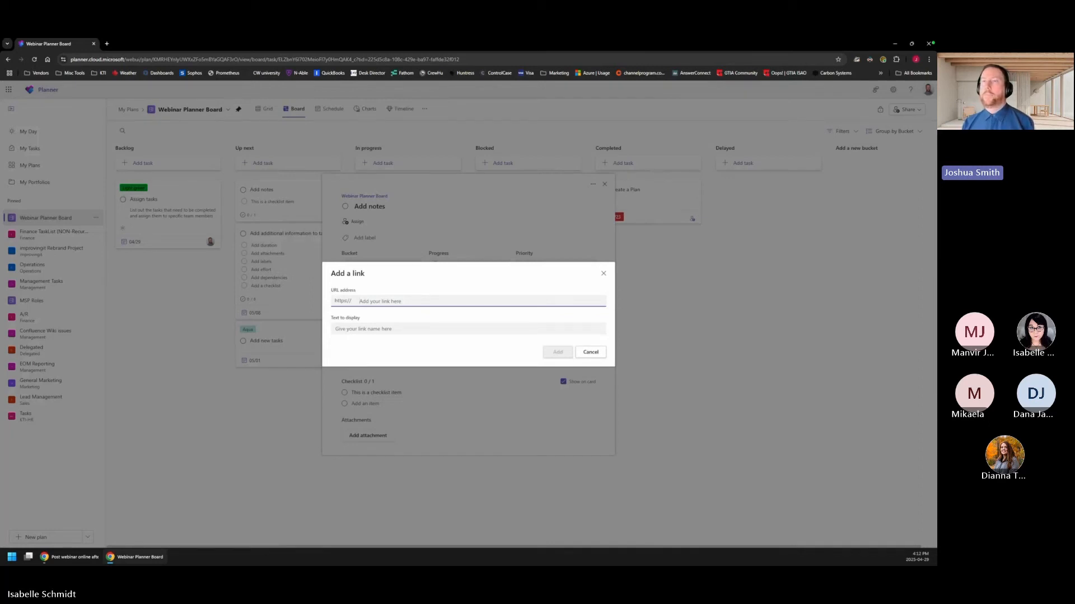
pyautogui.click(475, 334)
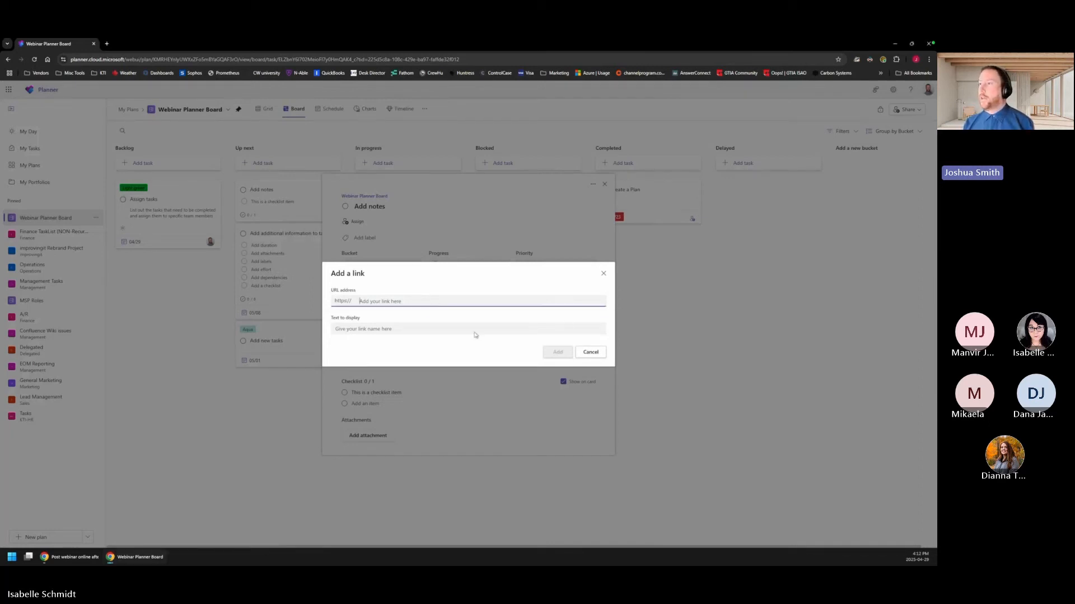
pyautogui.write('improvingit.ca')
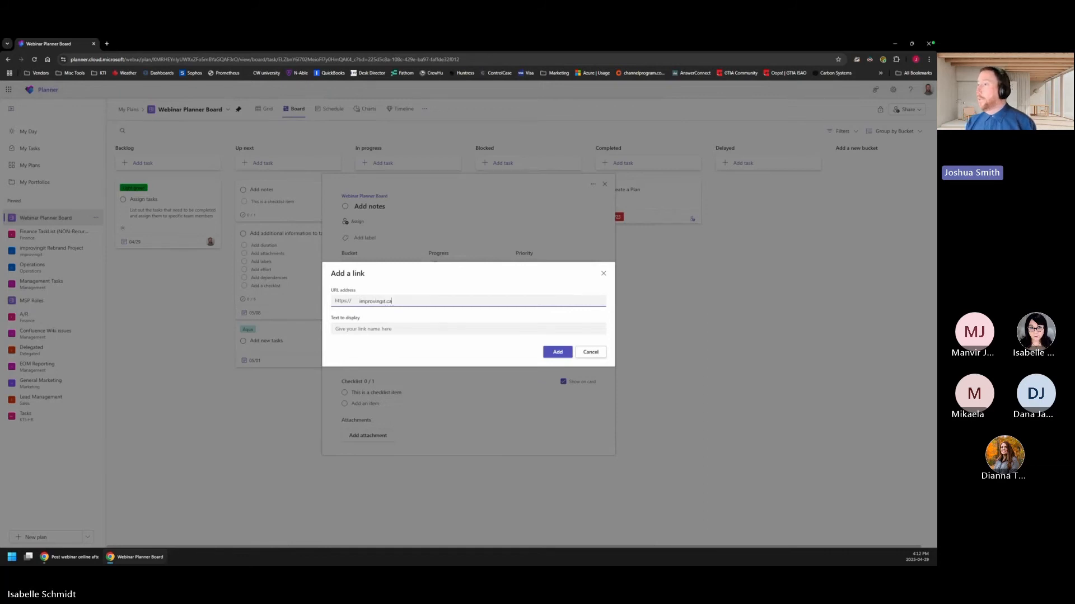
pyautogui.press('Tab')
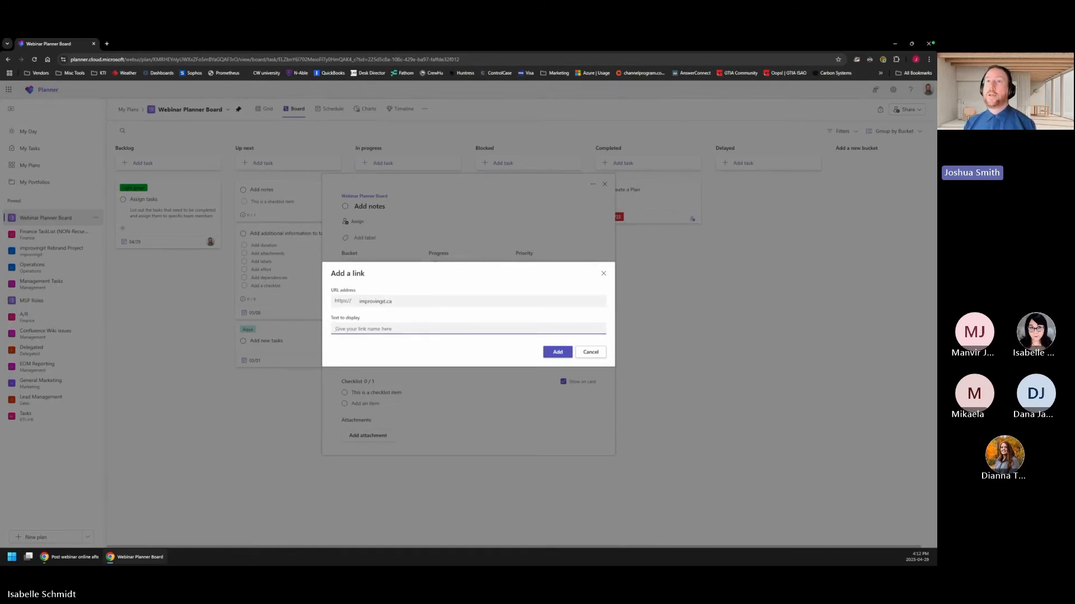
pyautogui.write('imp')
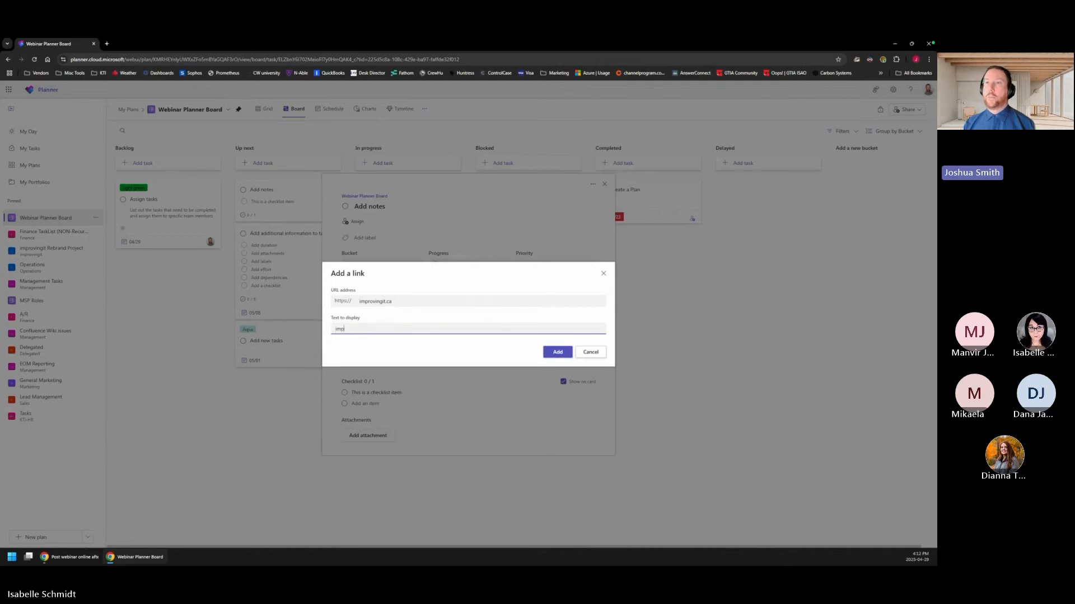
pyautogui.write('rovingit website')
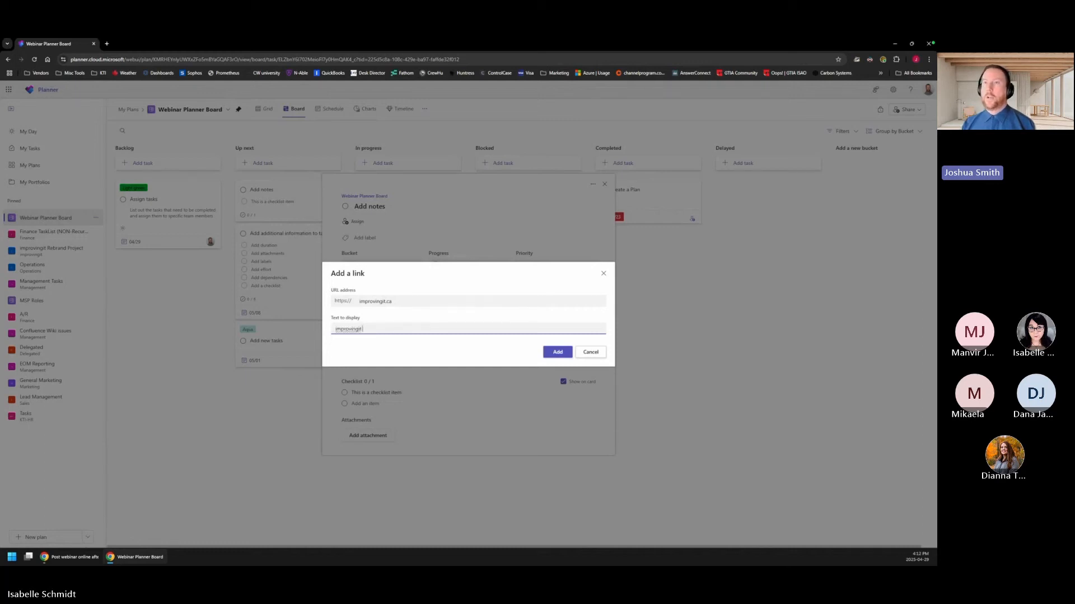
pyautogui.click(556, 352)
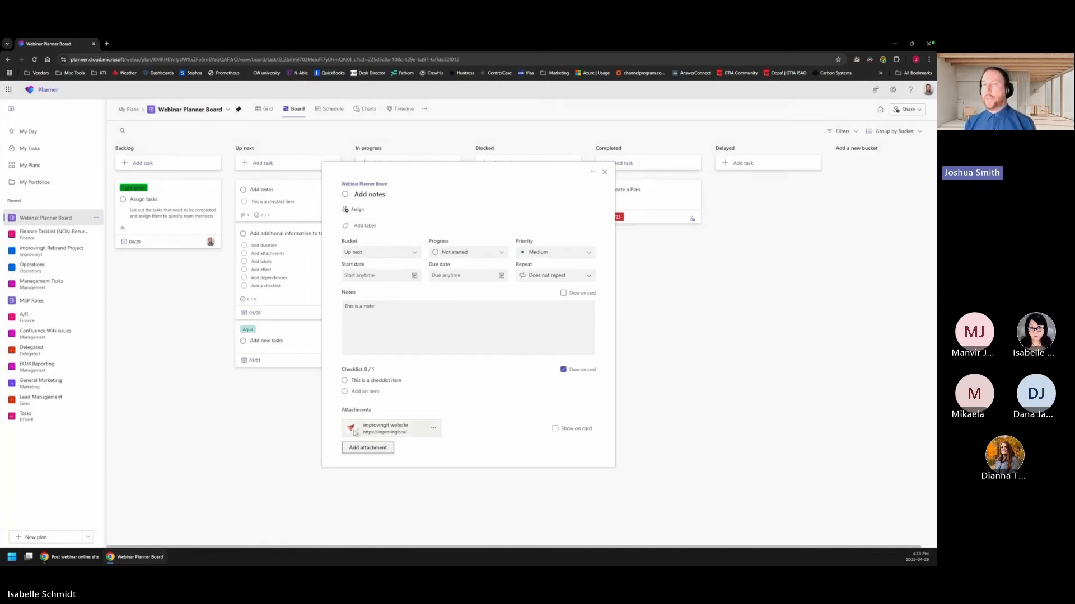
pyautogui.click(567, 432)
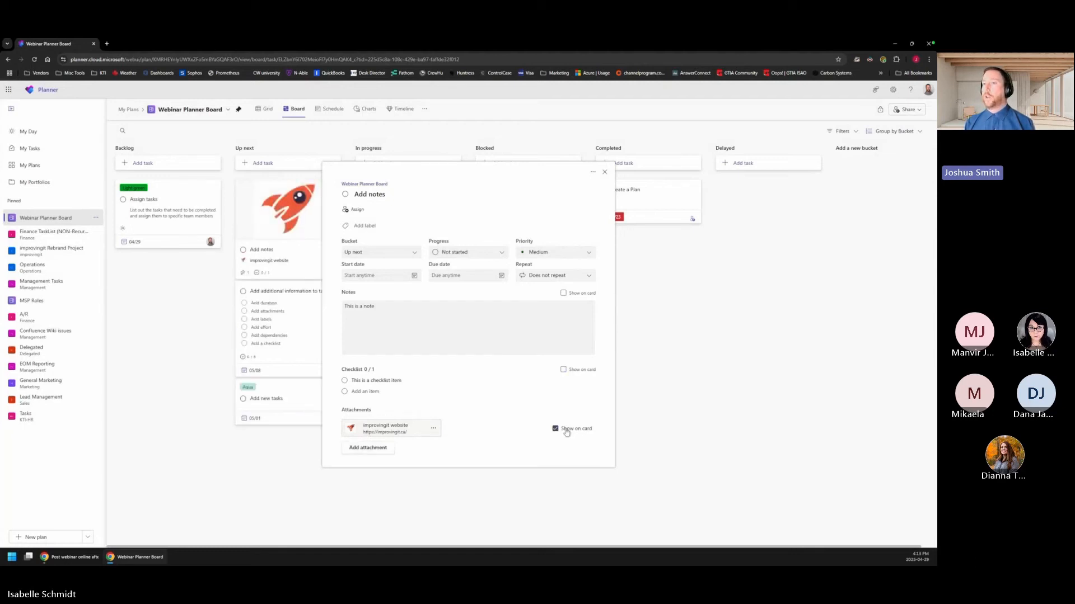
pyautogui.click(694, 404)
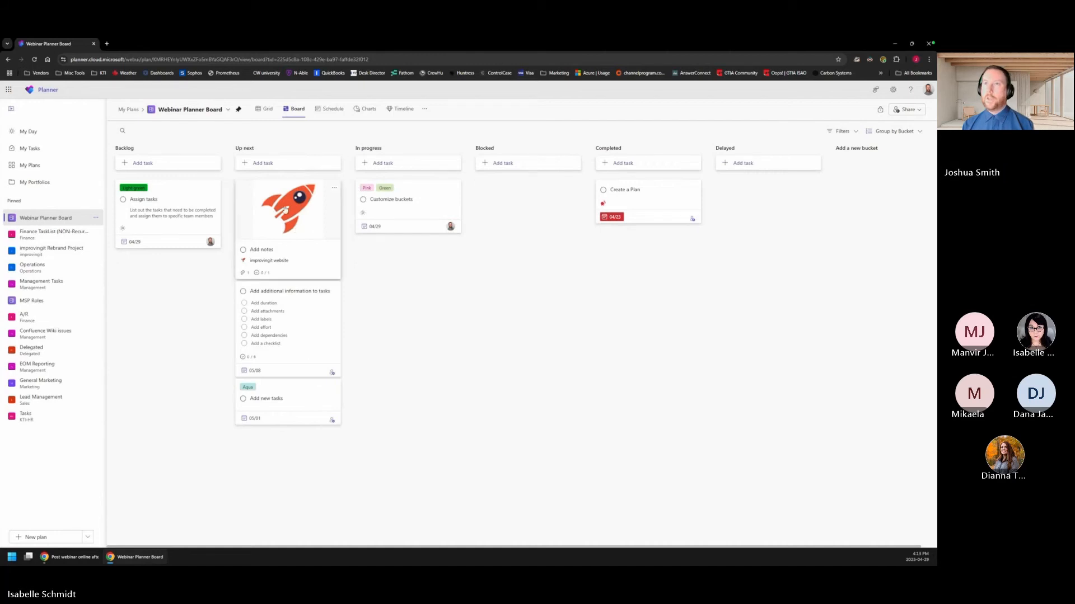
# - Open the improvingit website link from the Add notes task's details, return to the plan and close the details
pyautogui.click(285, 210)
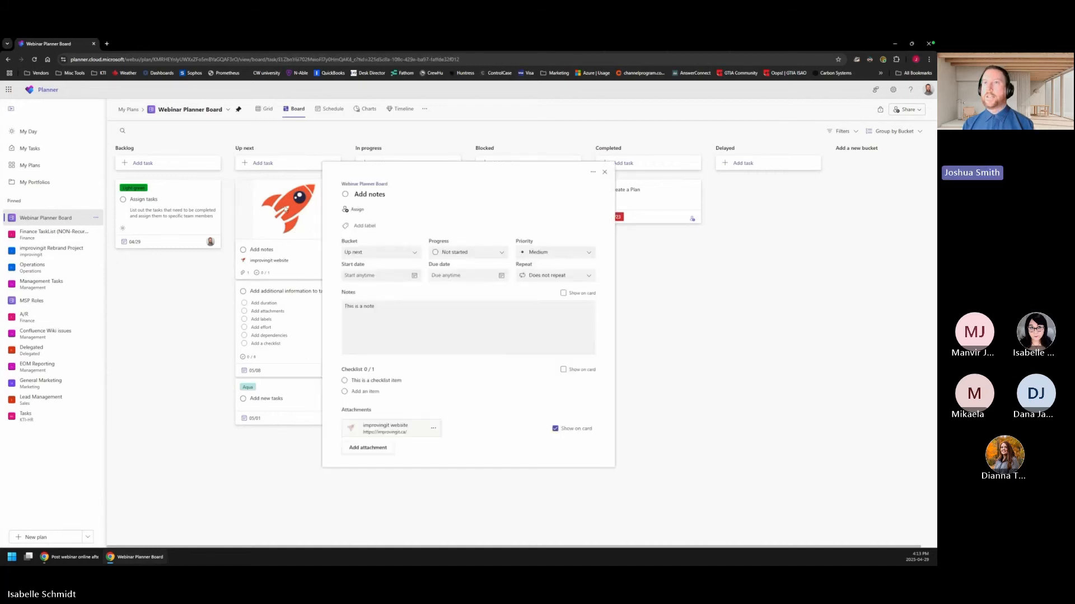
pyautogui.click(397, 427)
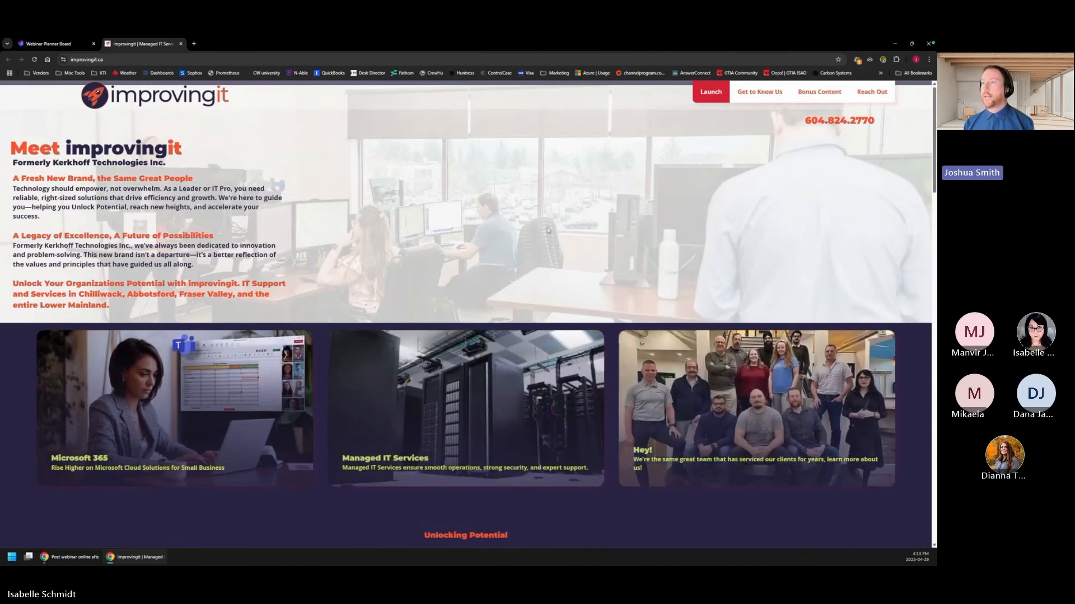
pyautogui.click(56, 43)
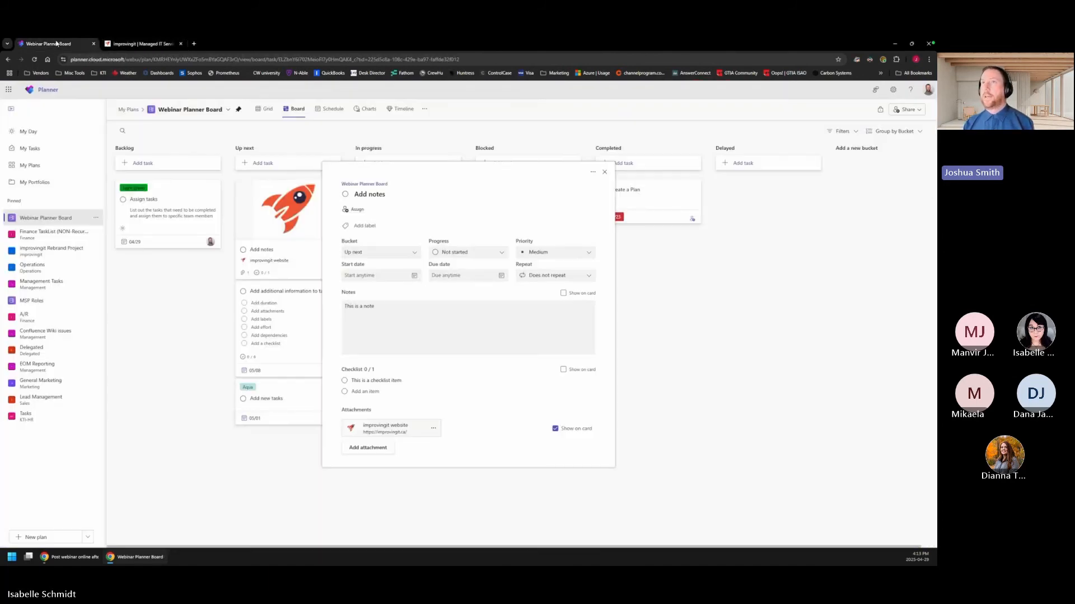
pyautogui.click(678, 272)
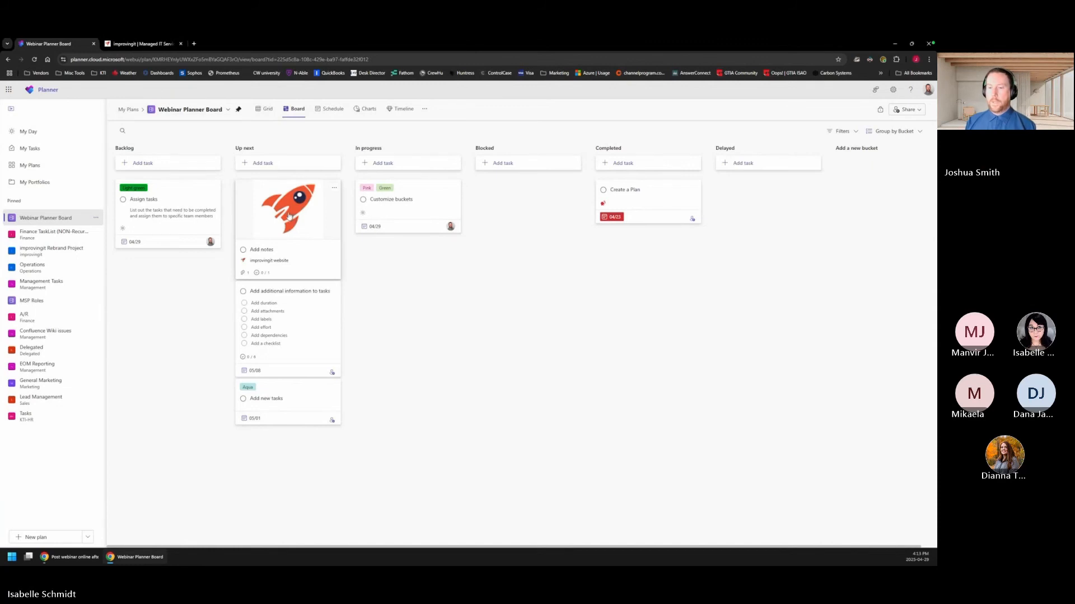
# - Move the Add notes card to In progress on the board and return it to Up next through its task details
pyautogui.moveTo(292, 218); pyautogui.dragTo(391, 207)
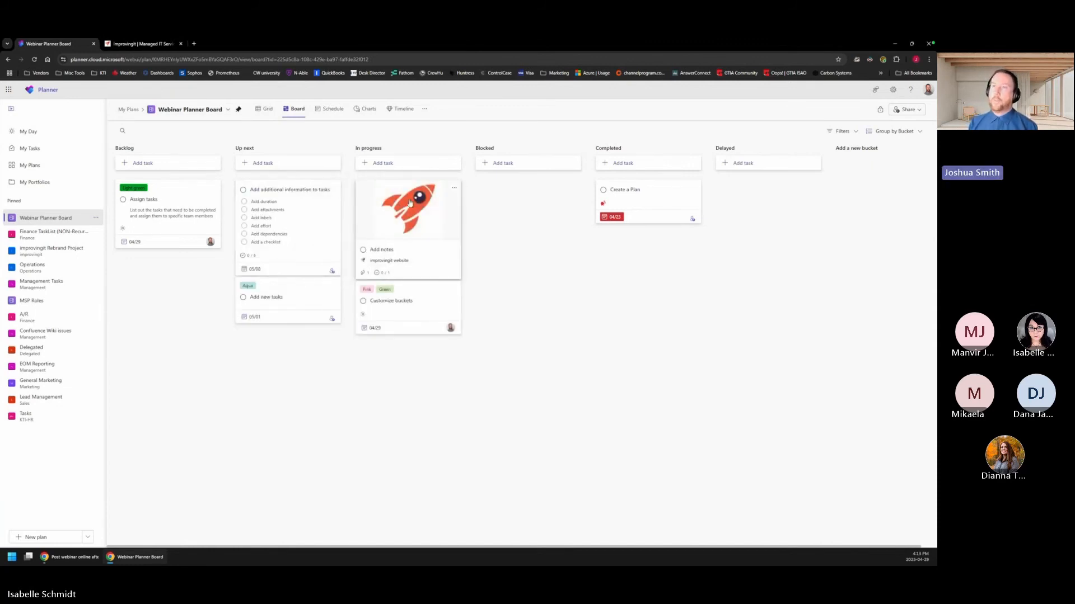
pyautogui.click(410, 203)
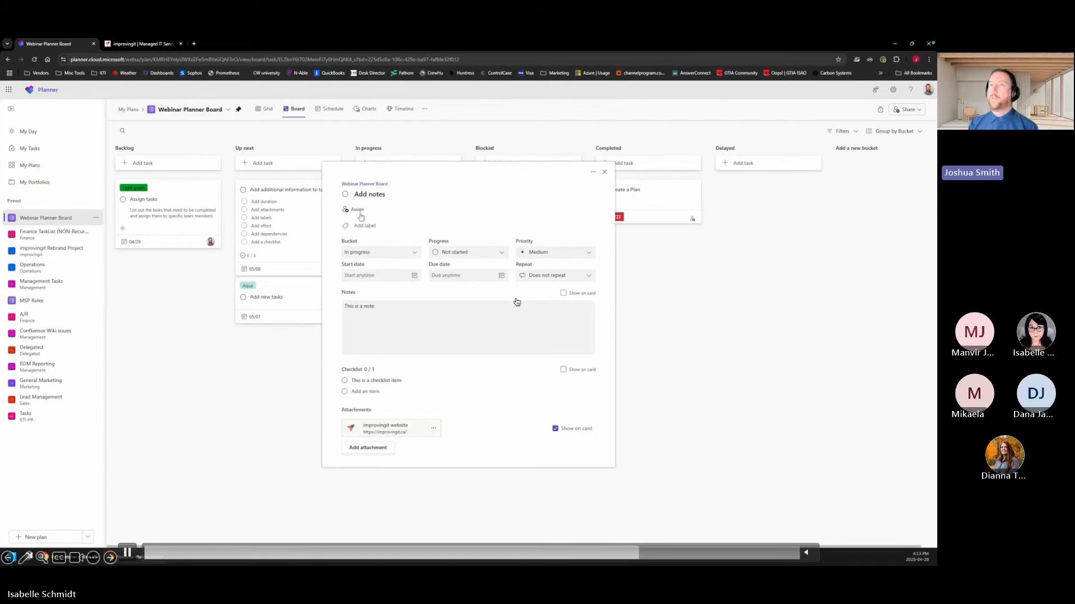
pyautogui.click(372, 252)
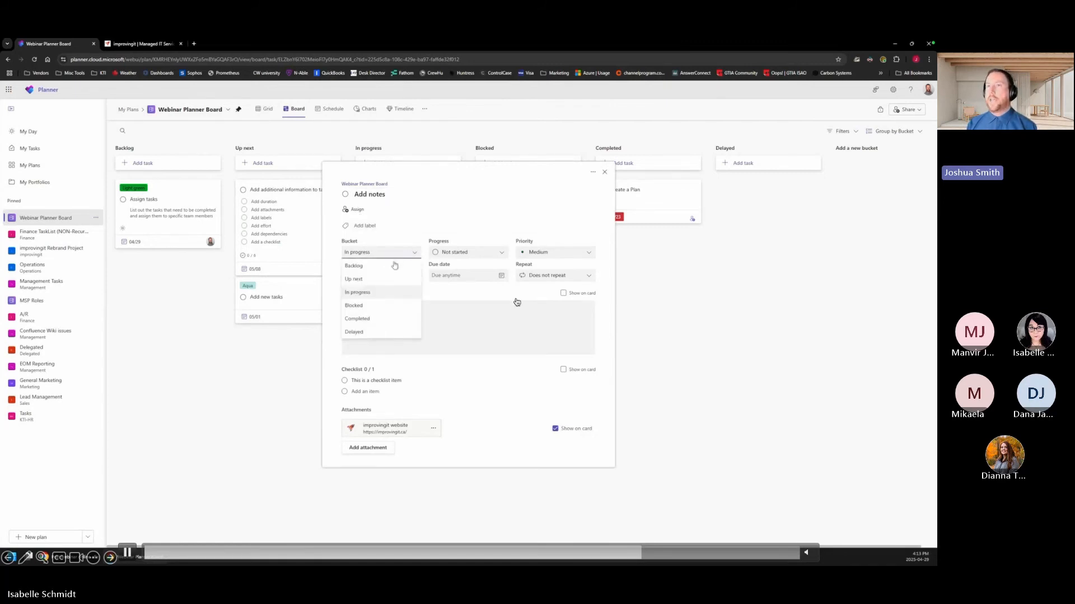
pyautogui.click(358, 279)
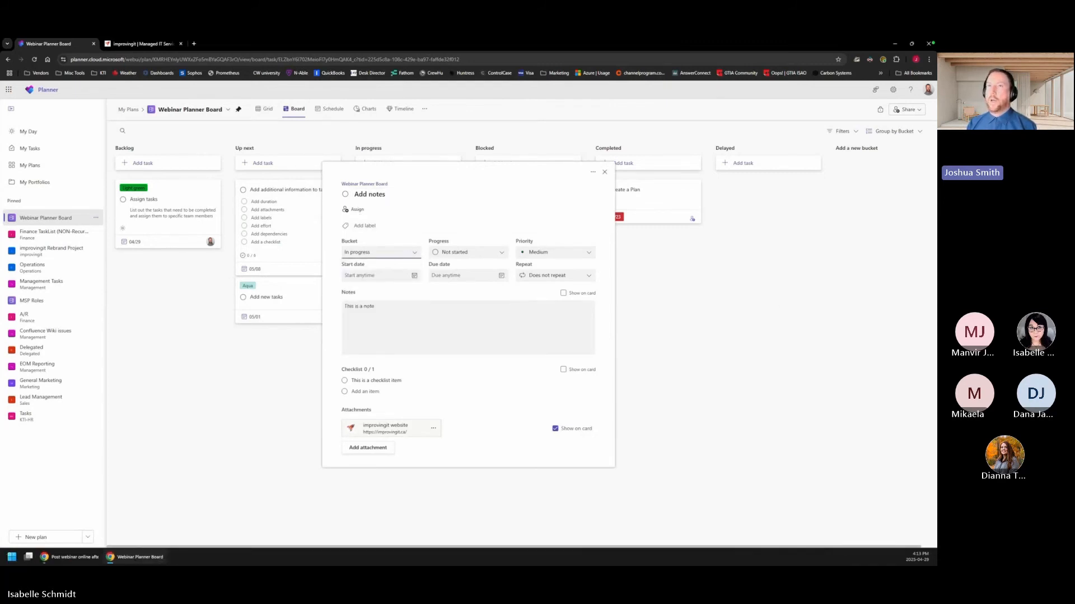
pyautogui.click(755, 305)
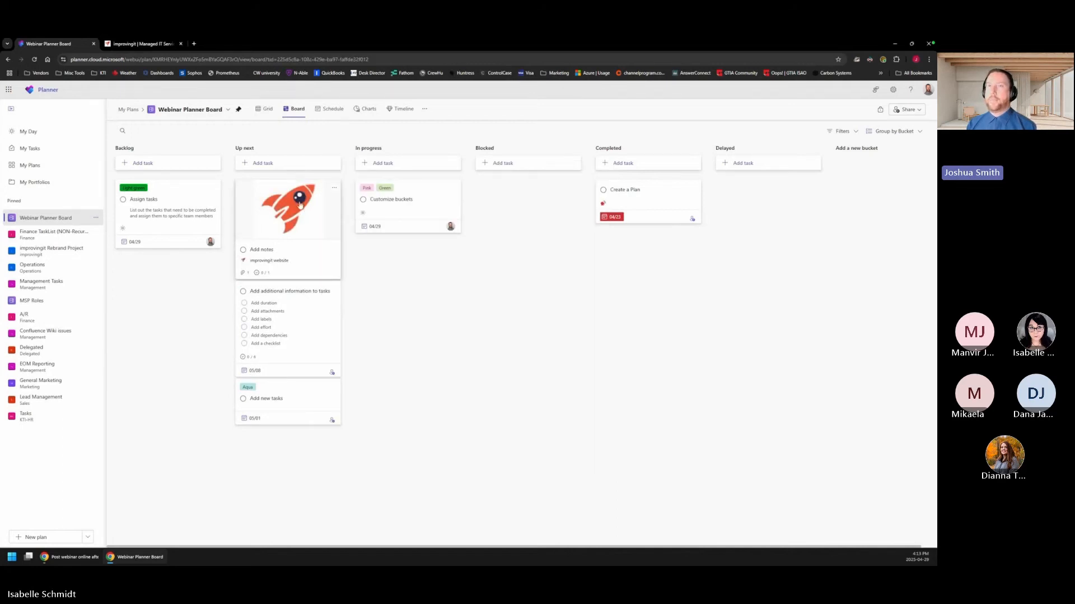
# - Move the Add notes card from the Up next bucket to the In progress bucket on the board
pyautogui.moveTo(301, 206); pyautogui.dragTo(409, 207)
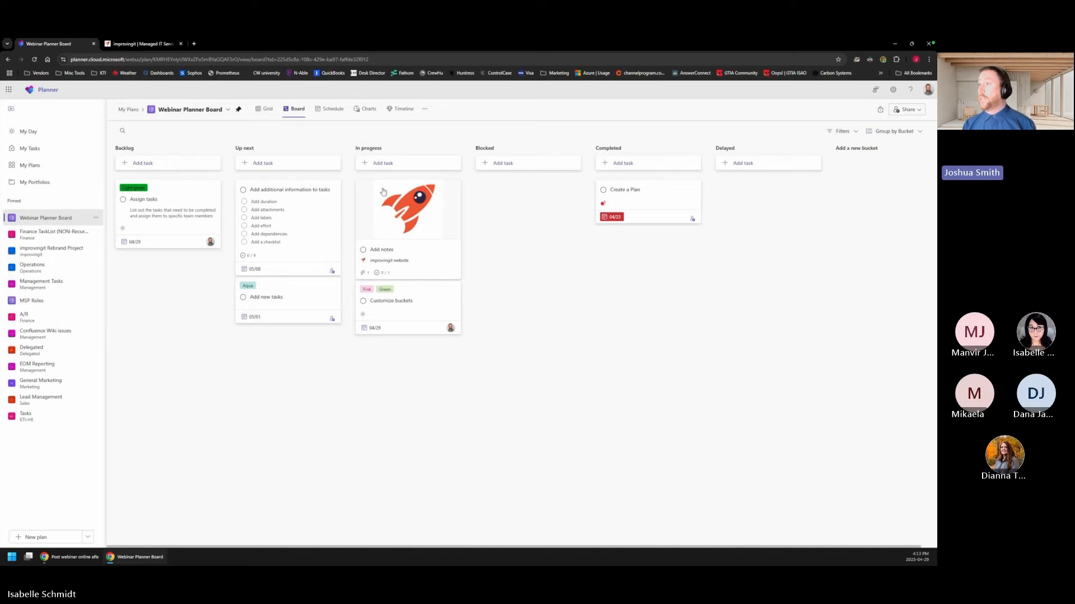
# - View the plan as a grid and as a monthly schedule, checking the Add new tasks details from the calendar
pyautogui.click(270, 110)
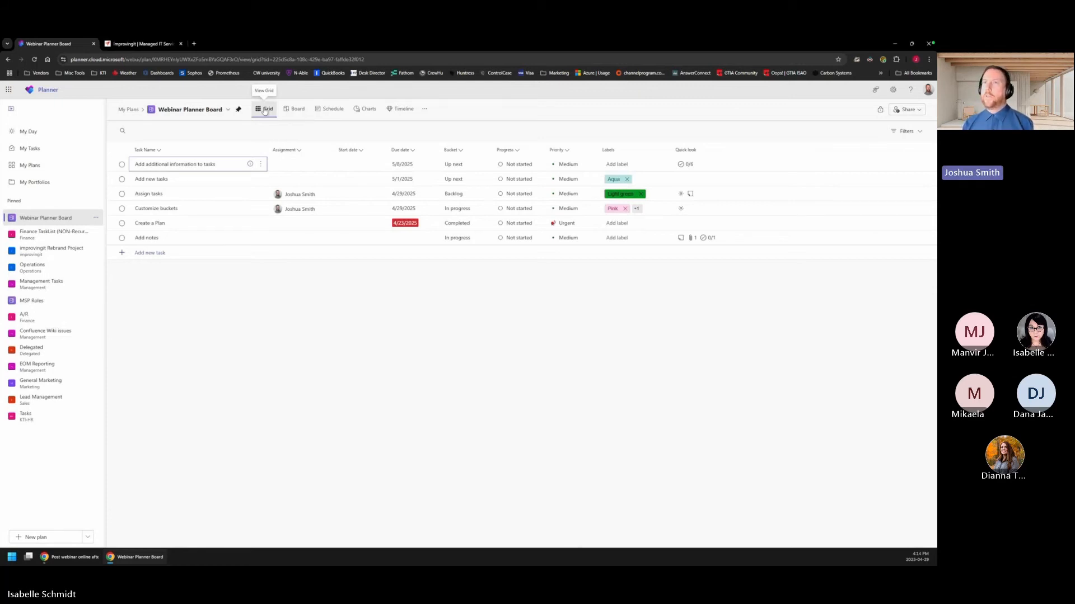
pyautogui.click(329, 110)
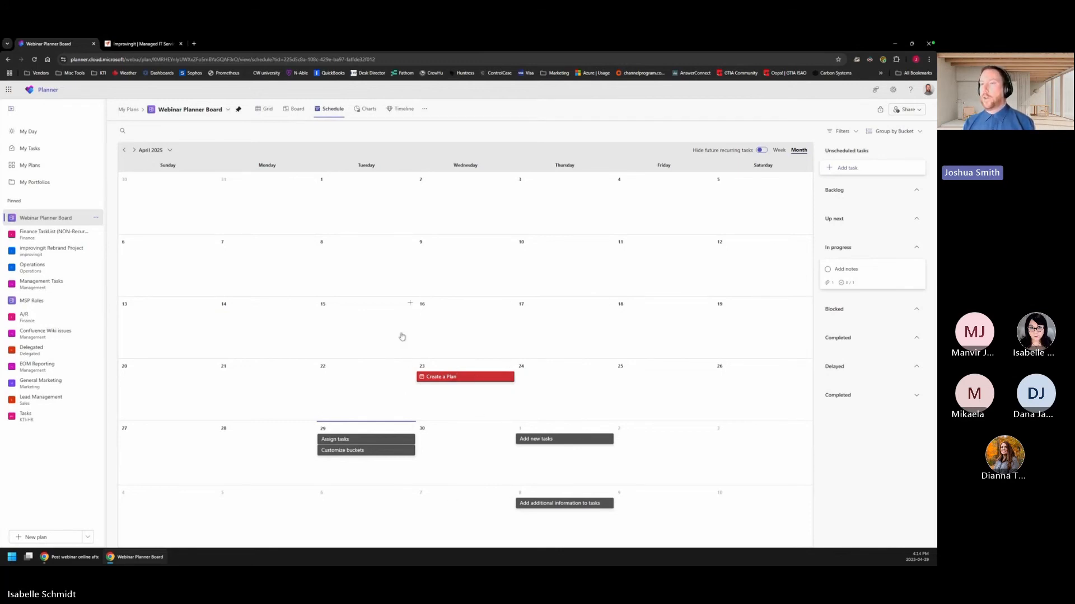
pyautogui.click(569, 443)
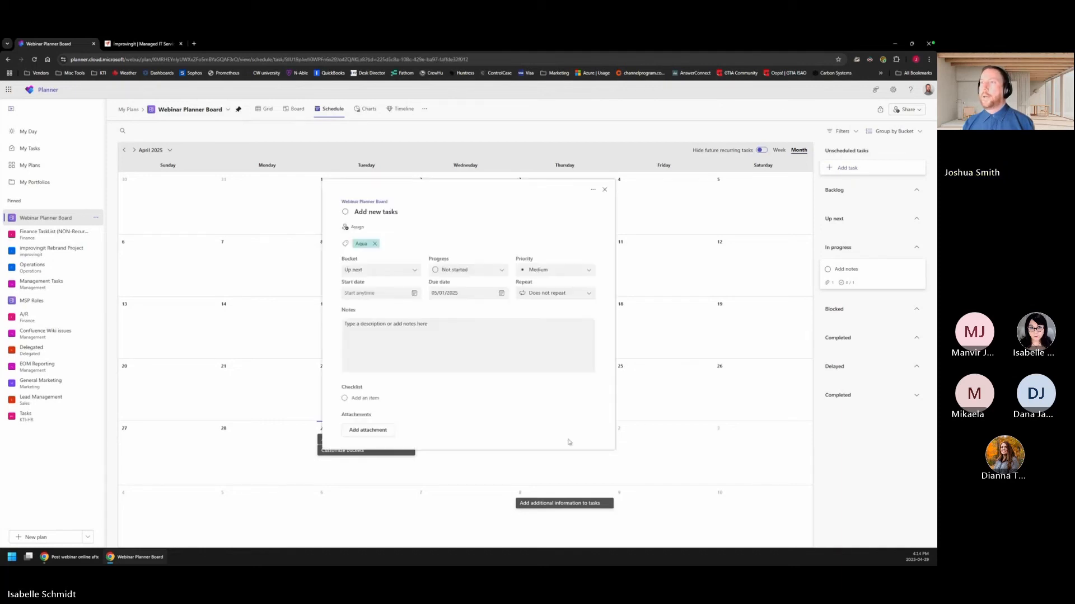
pyautogui.click(285, 365)
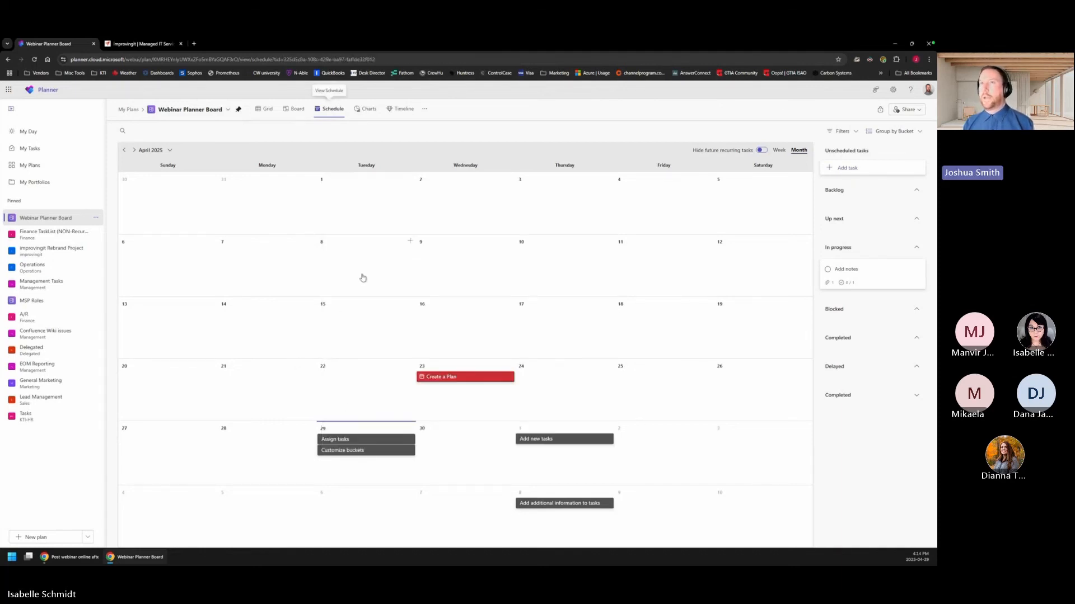
# - Examine the plan's charts for task status, buckets, priority and members
pyautogui.click(367, 110)
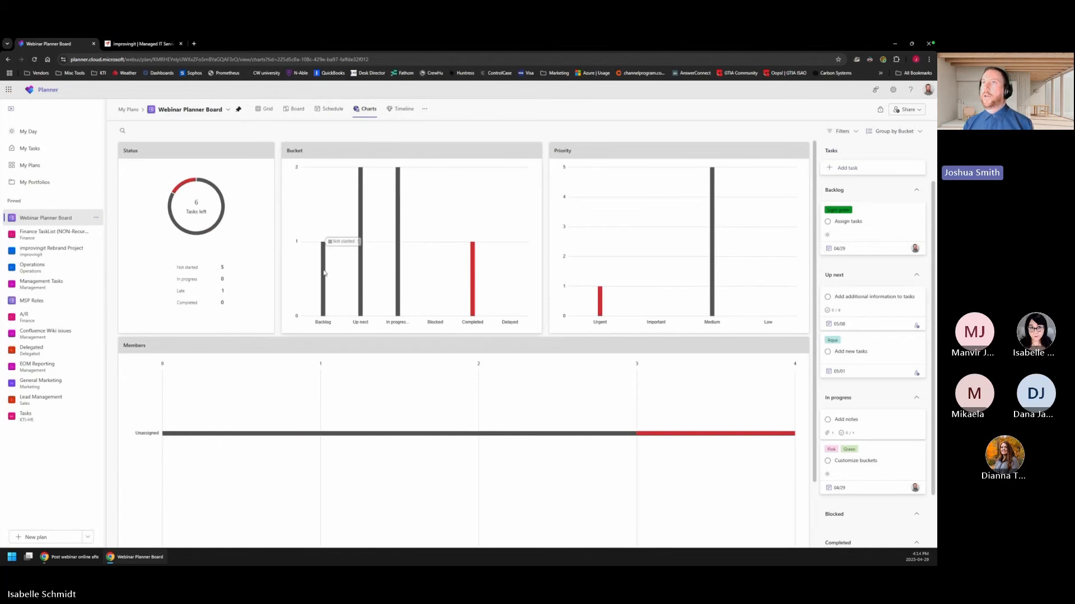
pyautogui.moveTo(361, 282)
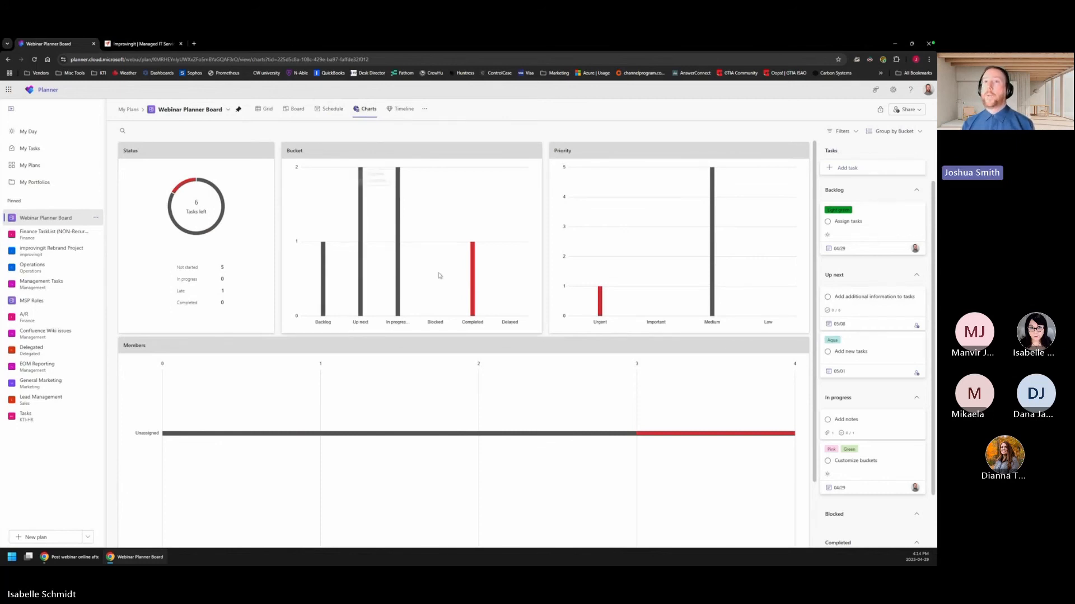
pyautogui.moveTo(471, 283)
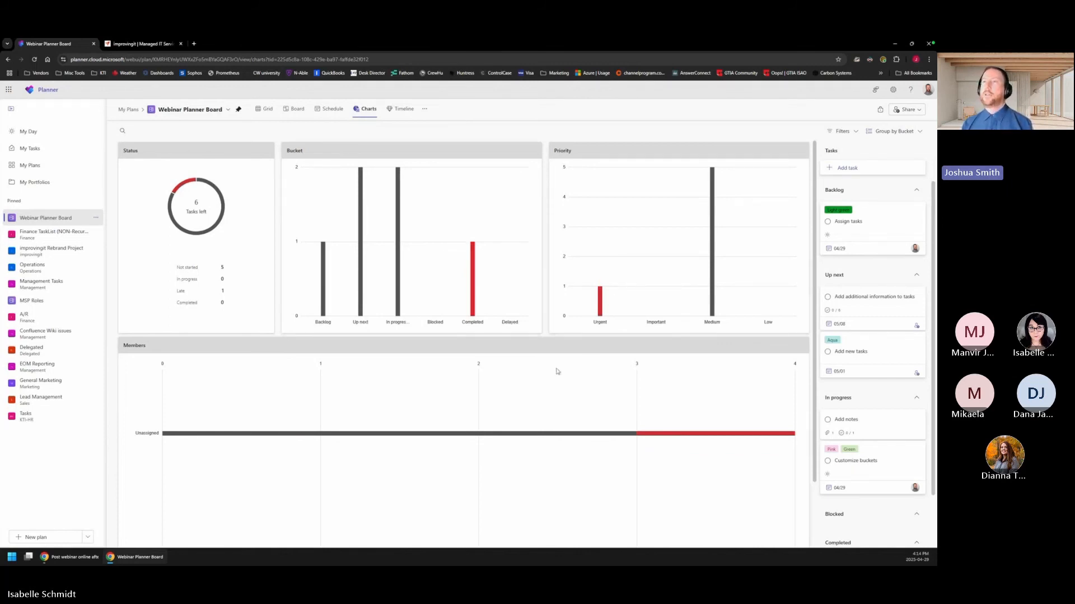
pyautogui.scroll(-2, 558, 371)
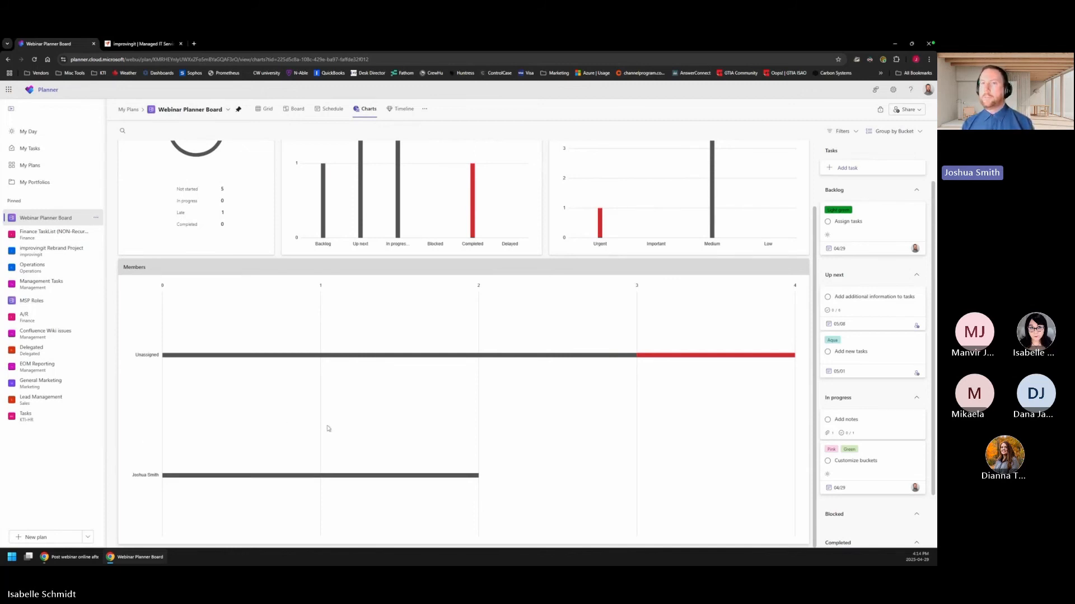
pyautogui.scroll(2, 327, 428)
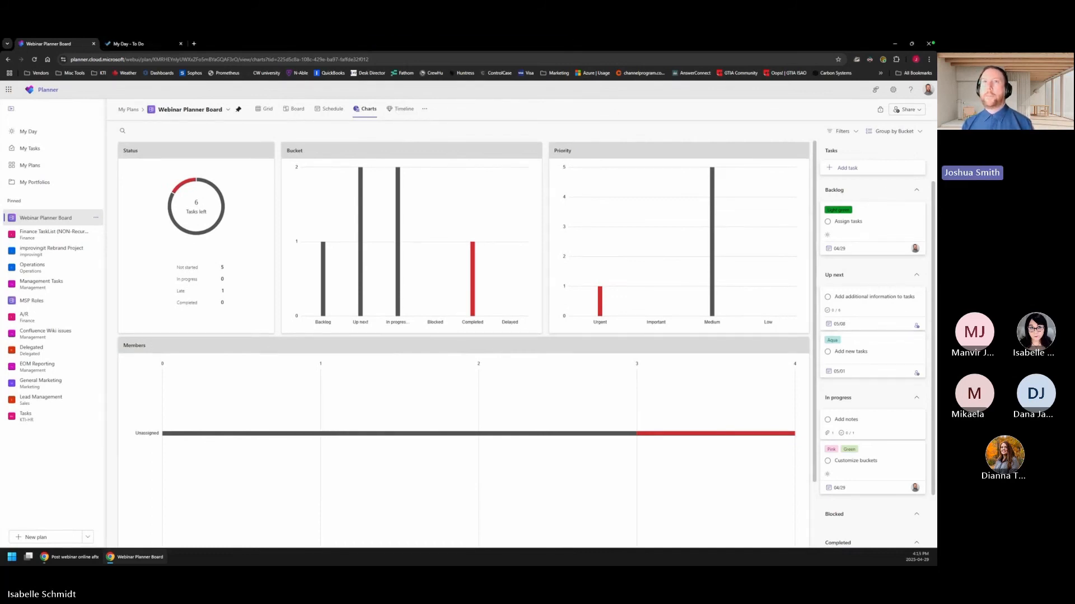
# - View the My Day task list in Planner and switch to To Do to compare its My Day list
pyautogui.click(26, 133)
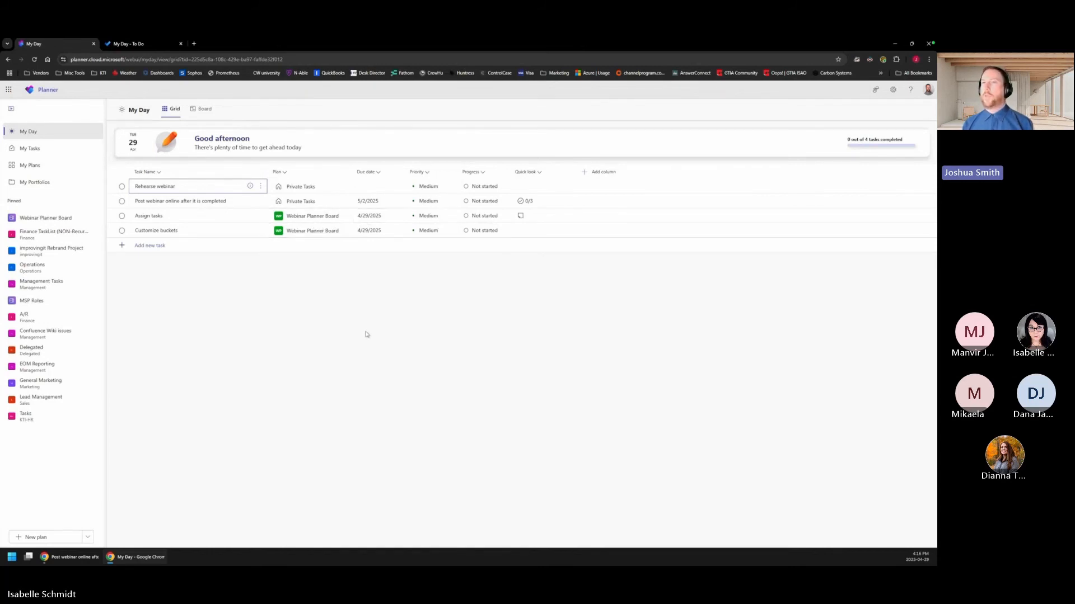
pyautogui.click(132, 46)
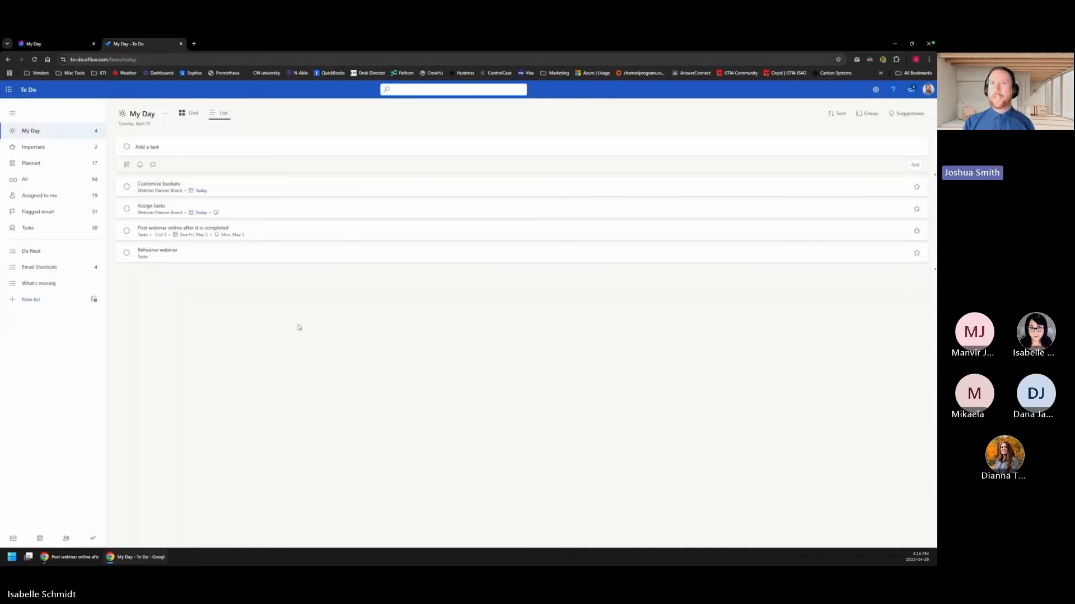